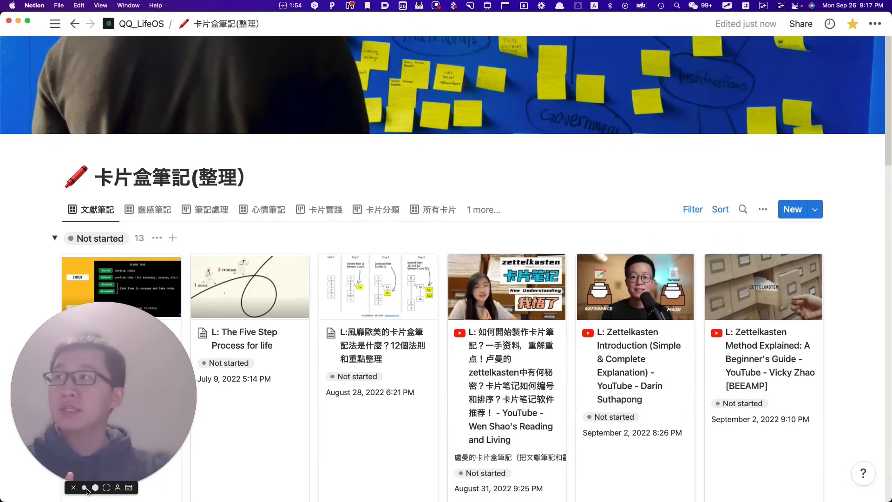
Switch to the 卡片盒筆記(永久) window and browse its permanent note cards
click(84, 487)
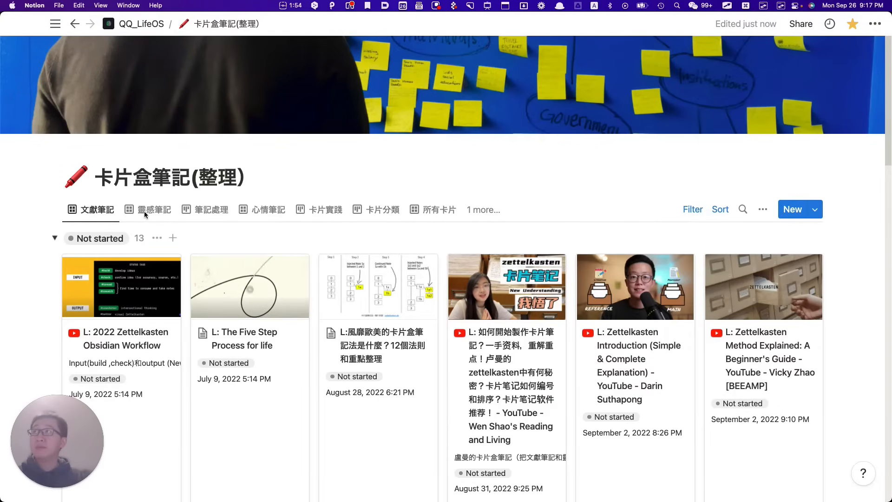
right_click(250, 487)
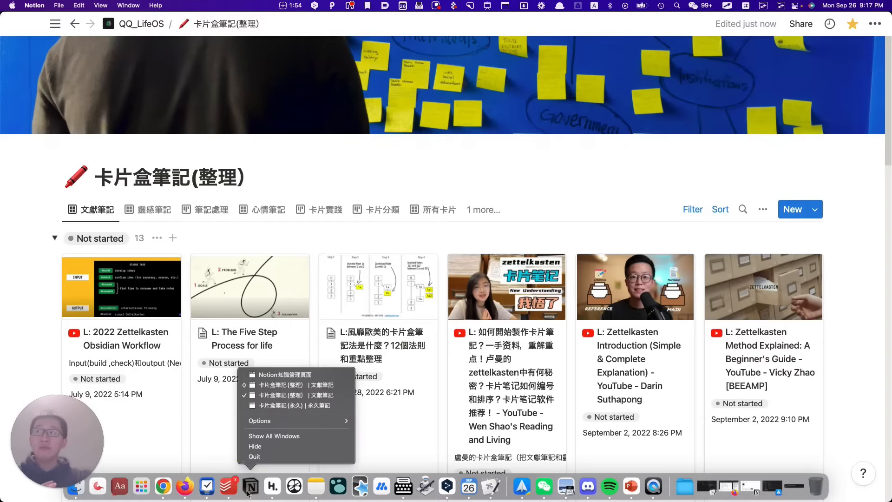
click(280, 405)
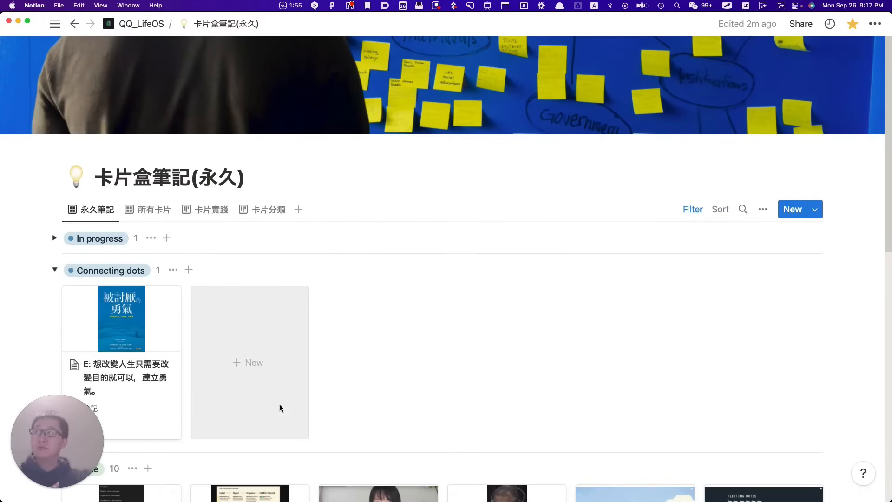
scroll(280, 404, down, 5)
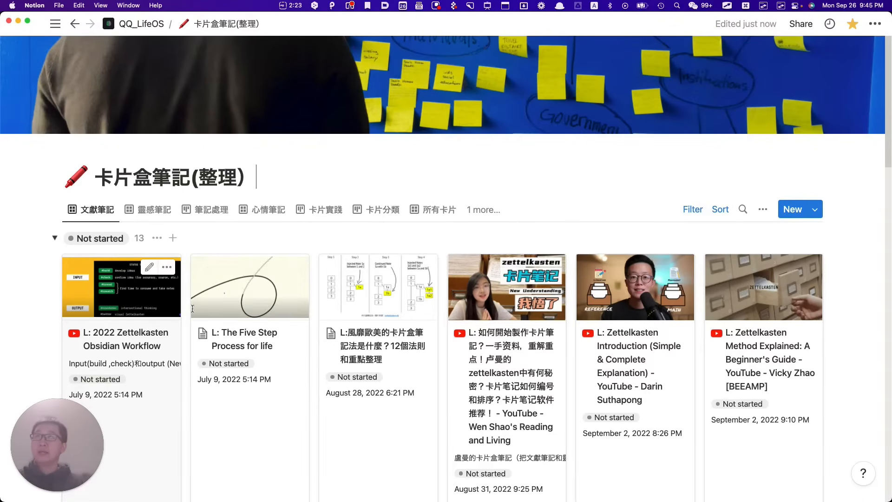
Check the filters on the 文獻筆記, 靈感筆記 and 筆記處理 views of the 卡片盒筆記(整理) database, ending on 文獻筆記
click(692, 210)
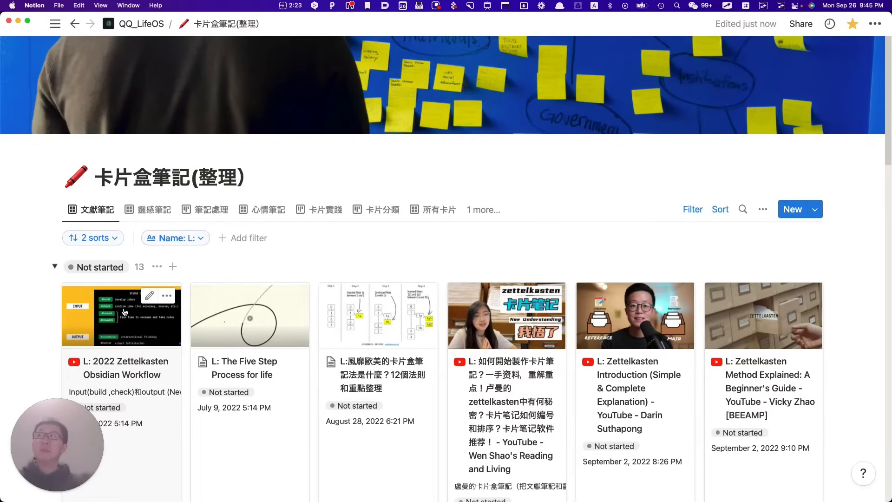
click(156, 210)
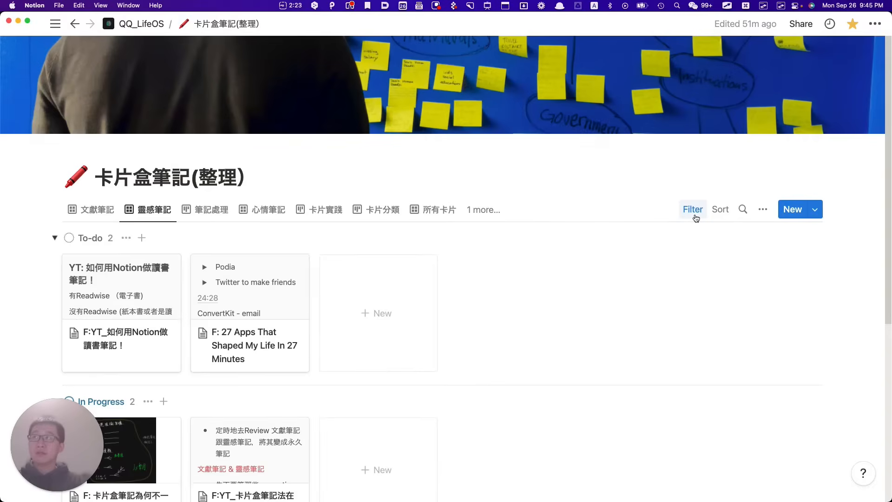
click(203, 210)
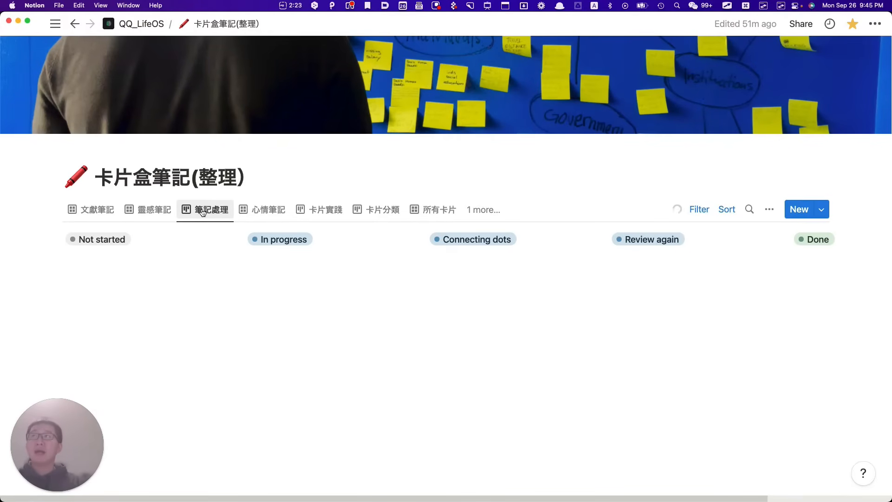
click(704, 211)
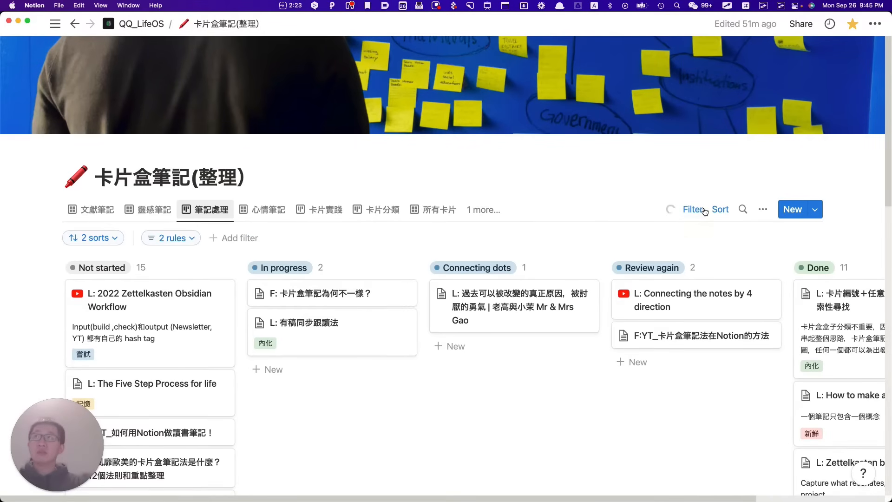
click(92, 211)
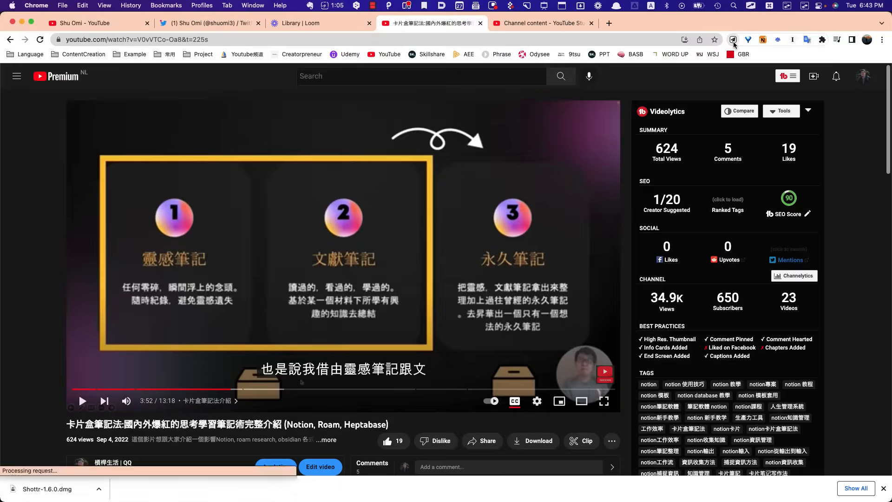
In Chrome, save the open YouTube video to 卡片盒筆記(整理) with Save to Notion, prefixing its name with "L"
click(733, 39)
click(772, 208)
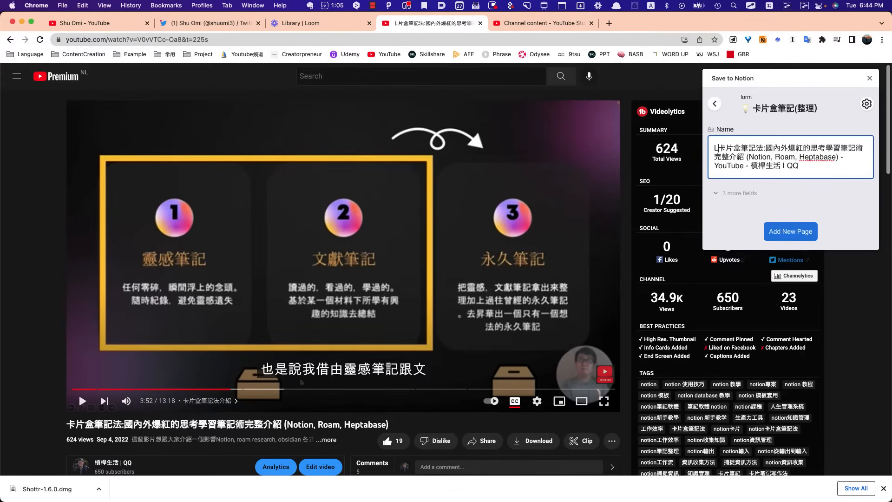
click(789, 231)
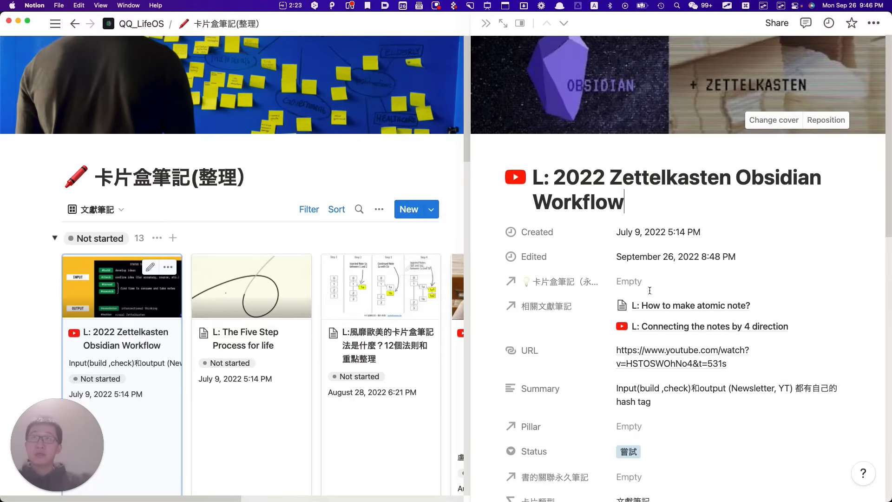
Examine the 卡片類型 formula in "L: 2022 Zettelkasten Obsidian Workflow" for how name prefixes set card types, and close the card
scroll(641, 279, down, 5)
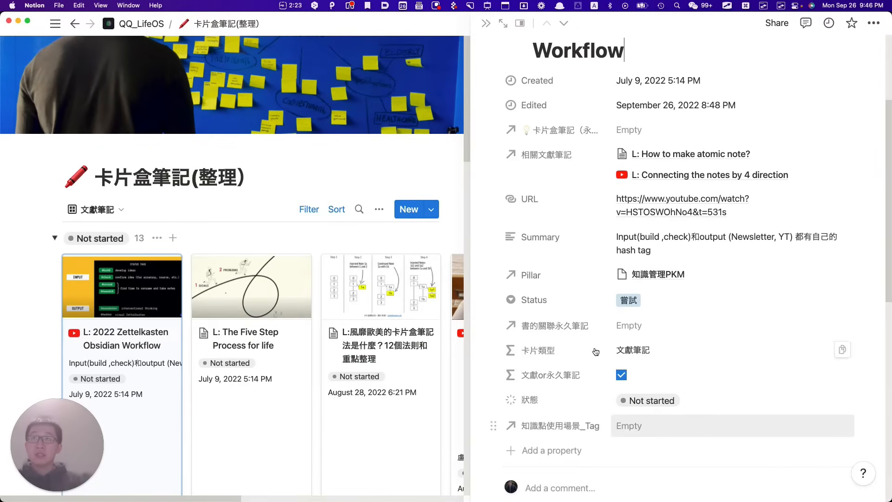
click(660, 356)
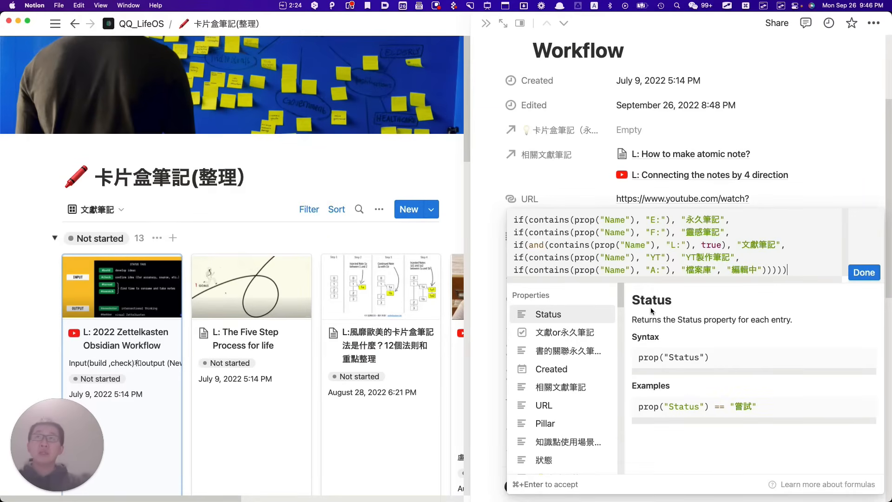
drag(789, 269, 511, 217)
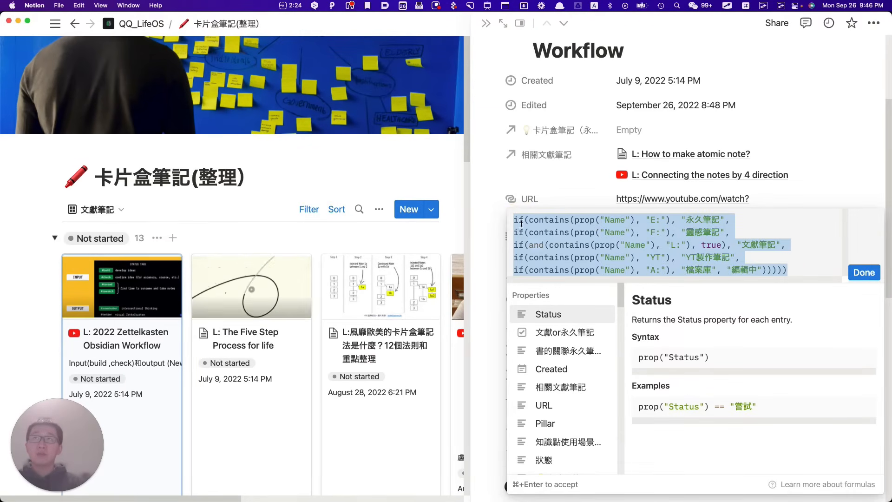
click(583, 242)
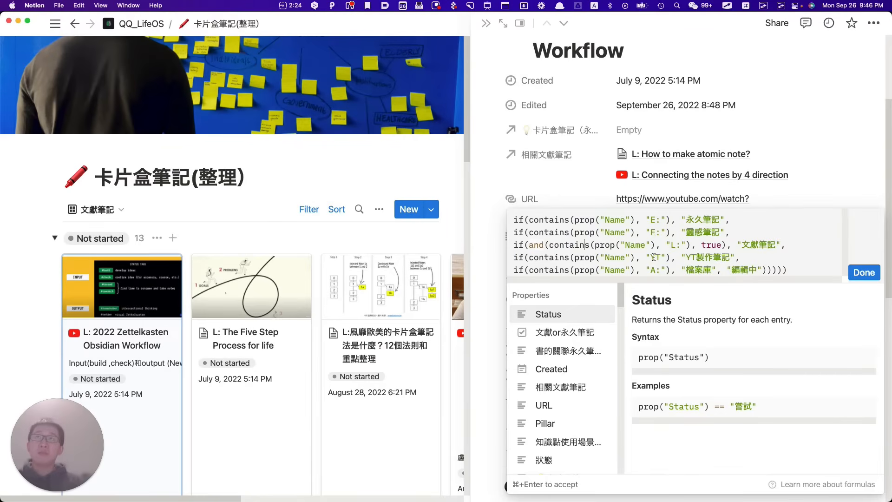
drag(672, 247, 677, 246)
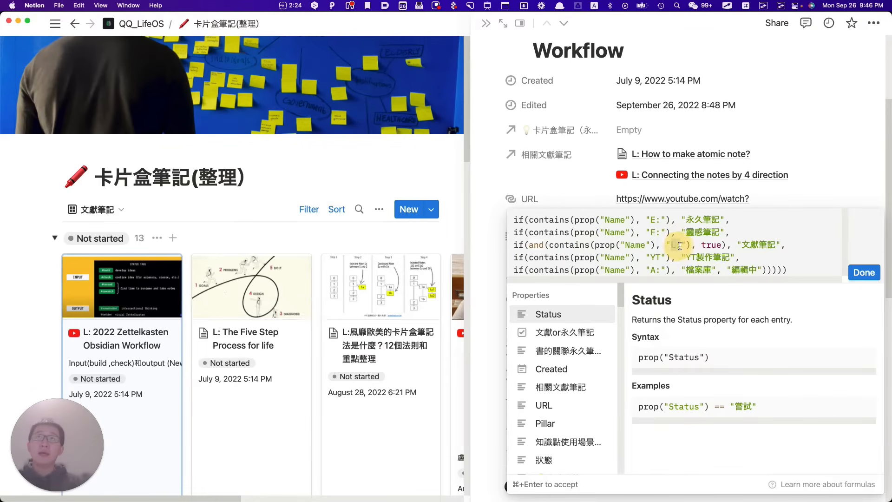
click(747, 247)
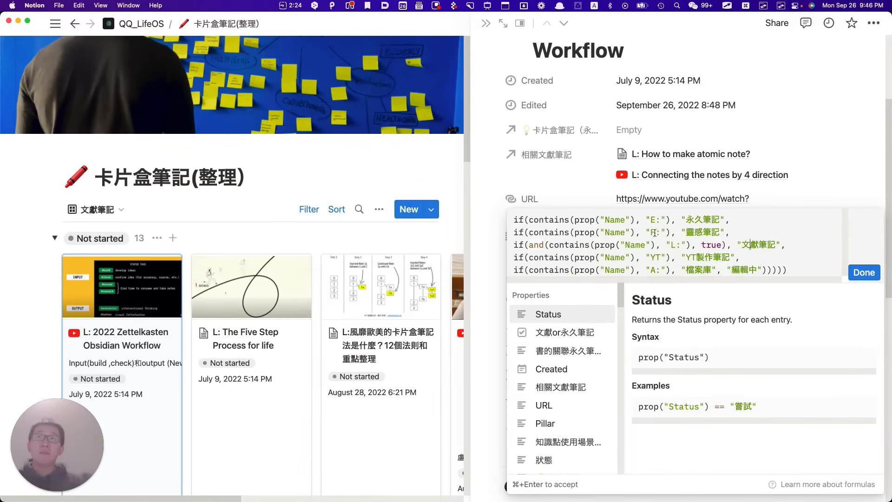
drag(653, 232, 655, 220)
click(700, 233)
click(695, 220)
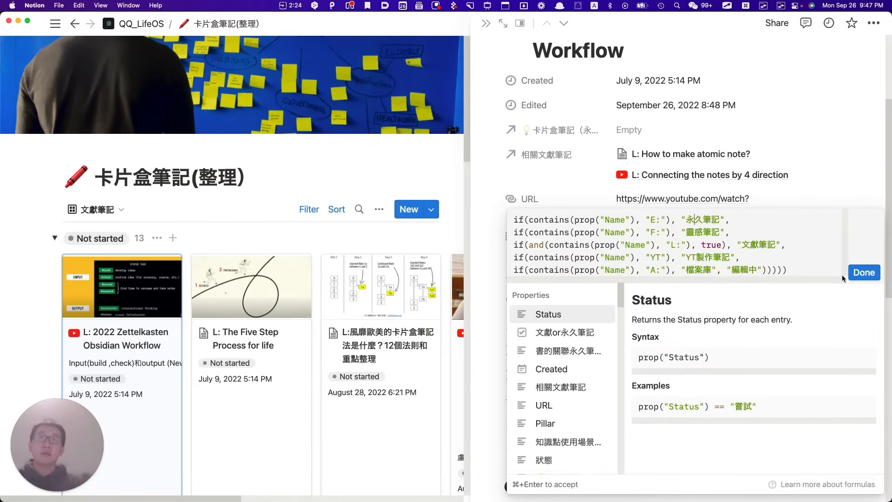
click(868, 273)
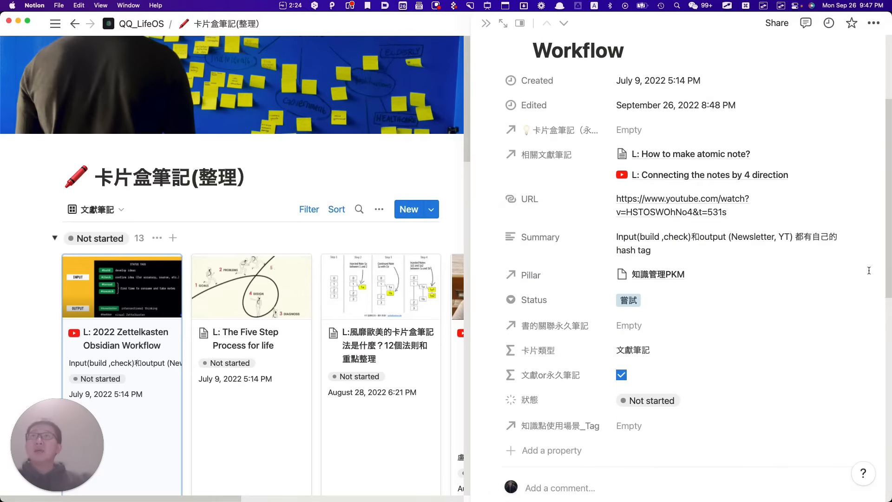
click(484, 24)
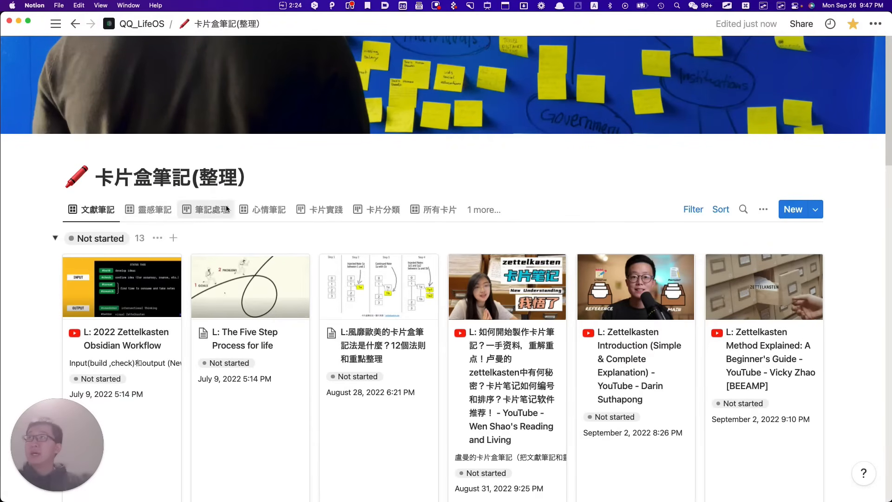
Look over the cards grouped by type in the 卡片分類 view and return to the 文獻筆記 view
click(376, 210)
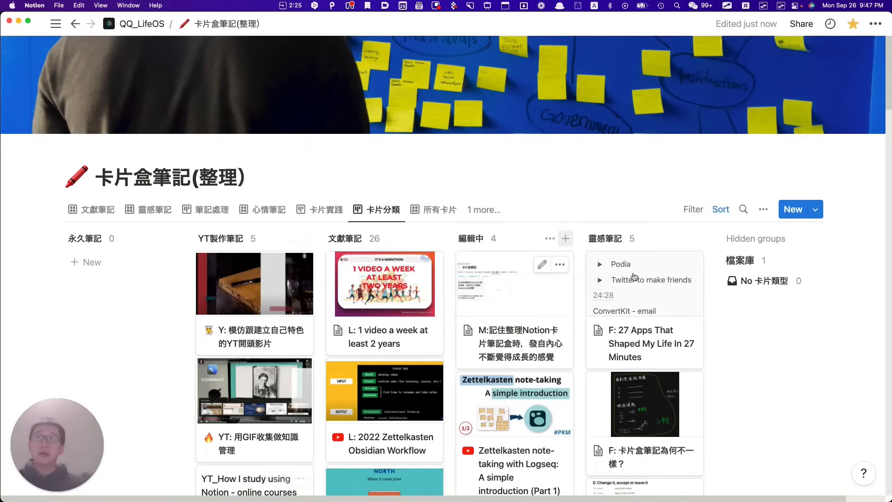
click(87, 213)
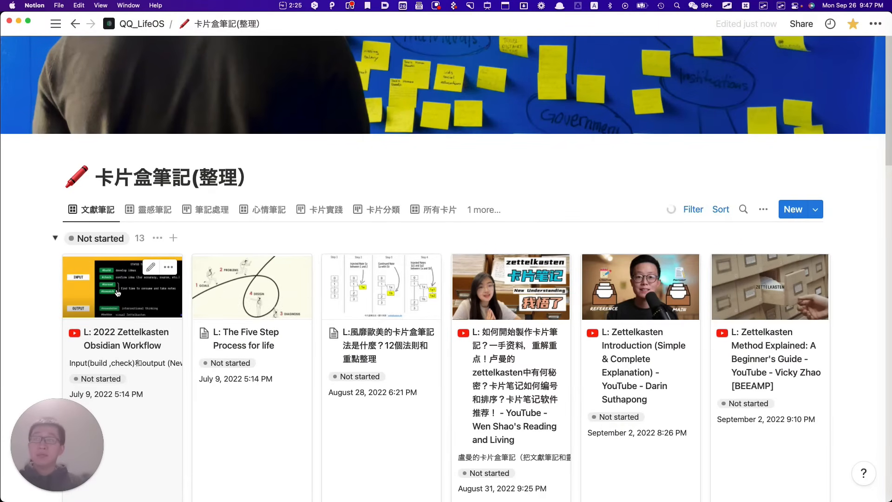
Open "L: 2022 Zettelkasten Obsidian Workflow" as a full page and browse the permanent notes offered for its 卡片盒筆記(永久) relation
click(117, 293)
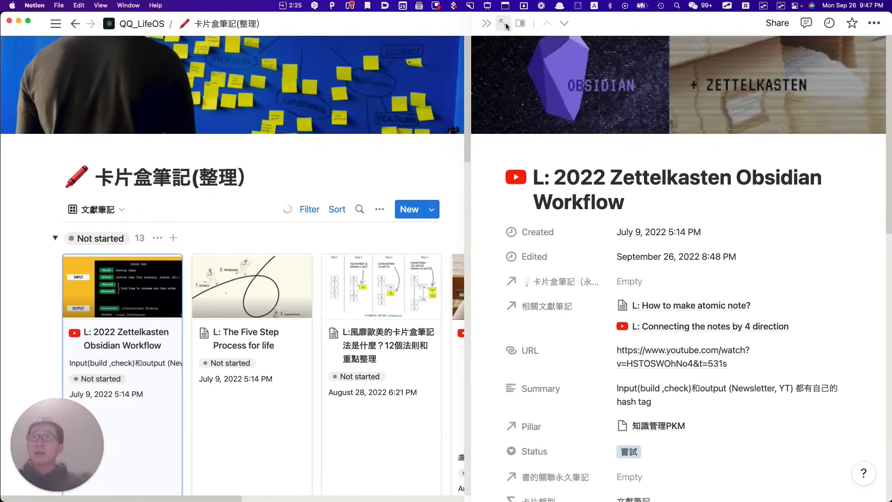
click(503, 23)
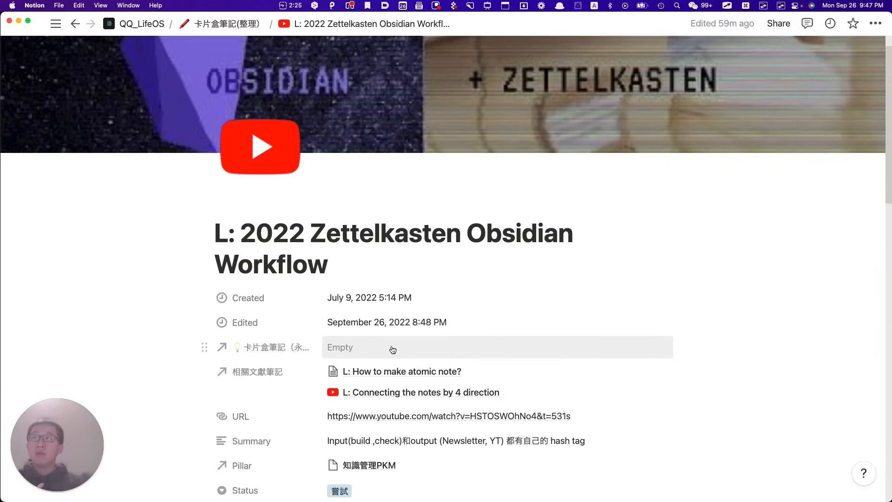
scroll(393, 349, down, 5)
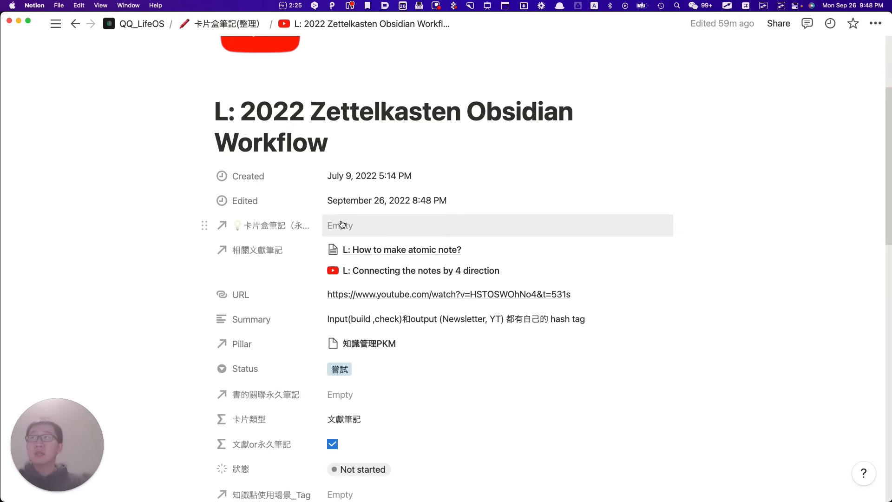
click(341, 223)
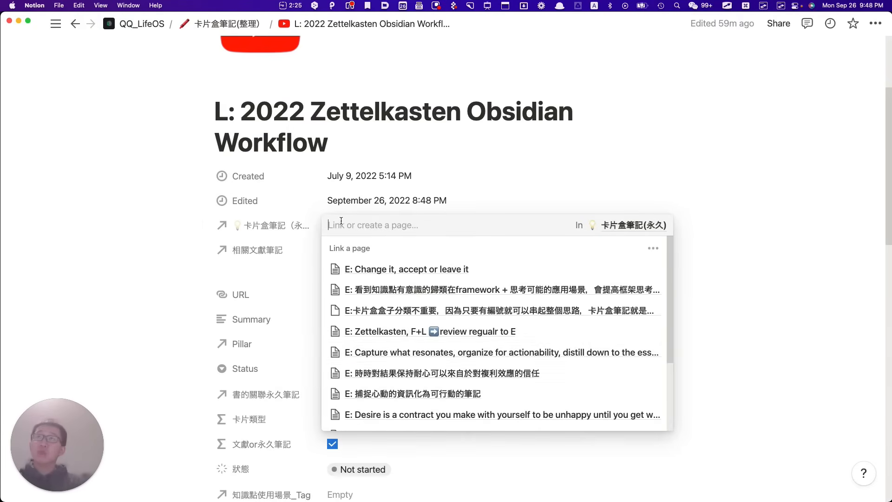
scroll(465, 345, down, 3)
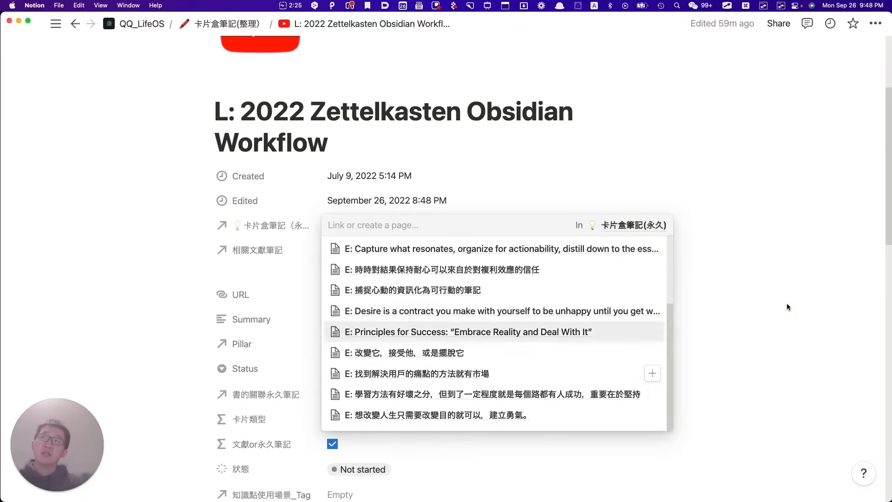
click(792, 292)
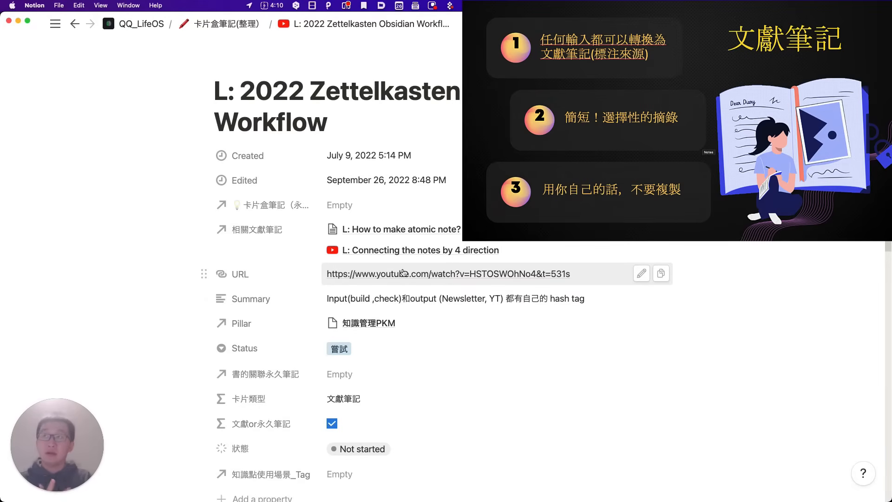
Return to 卡片盒筆記(整理) and review the 筆記處理 board's progress columns through to the cards under Done
click(202, 24)
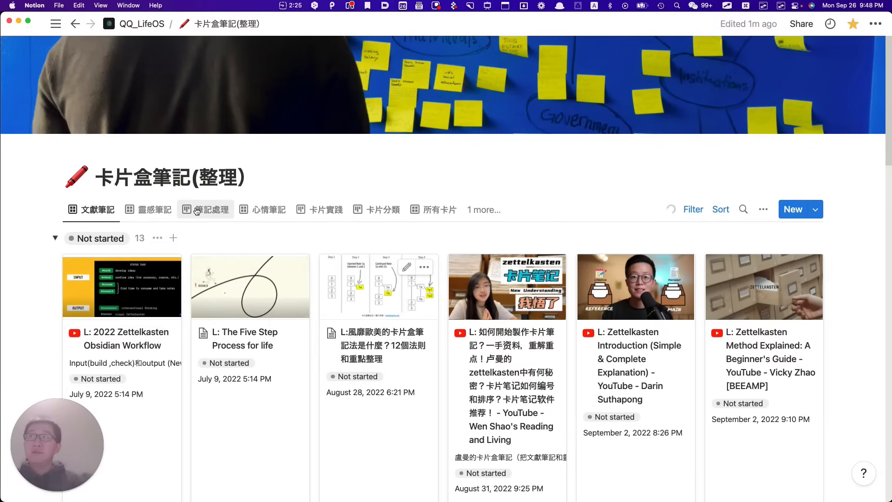
click(197, 211)
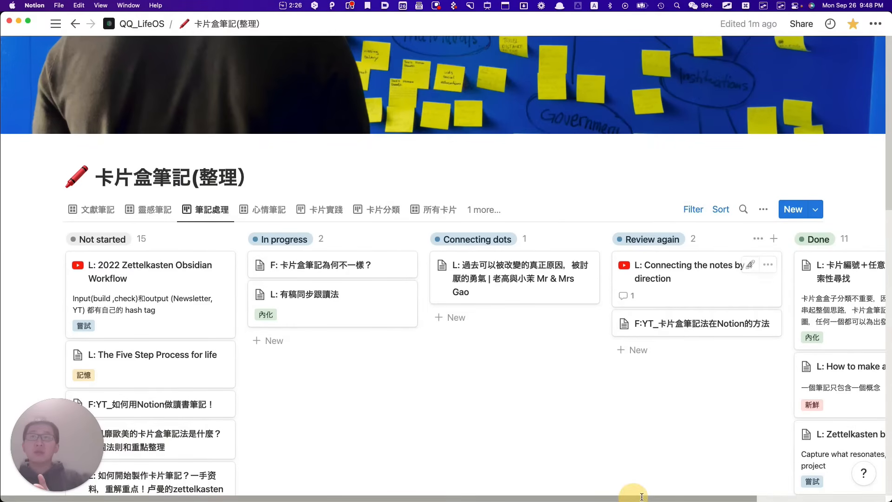
drag(641, 496, 751, 496)
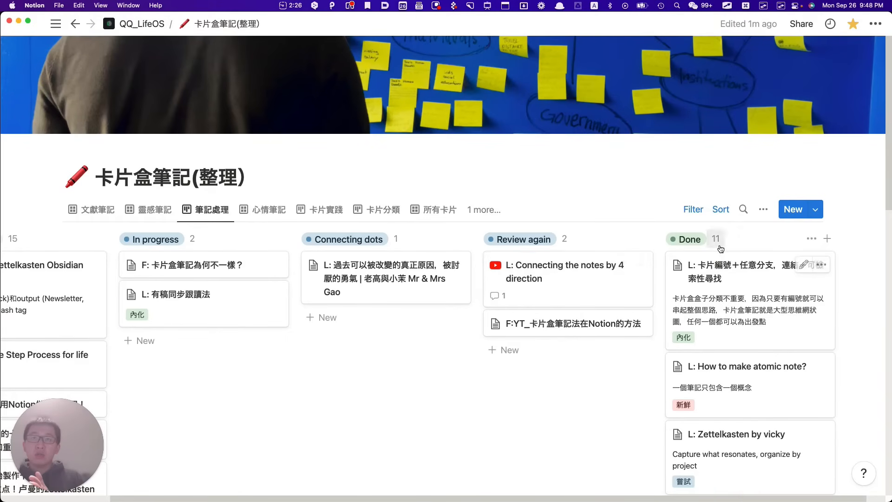
scroll(727, 367, down, 3)
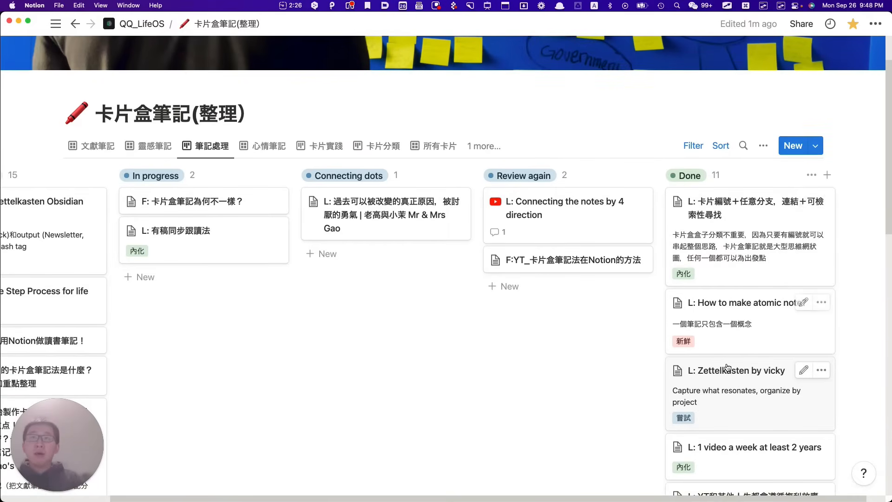
scroll(727, 368, down, 3)
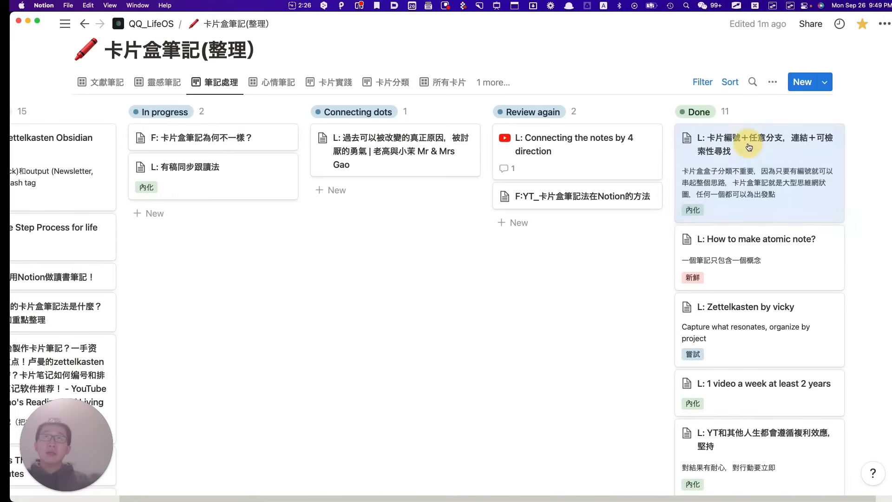
Open the Done card "L: 卡片編號＋任意分支，連結＋可檢索性尋找" as a full page
scroll(748, 147, left, 3)
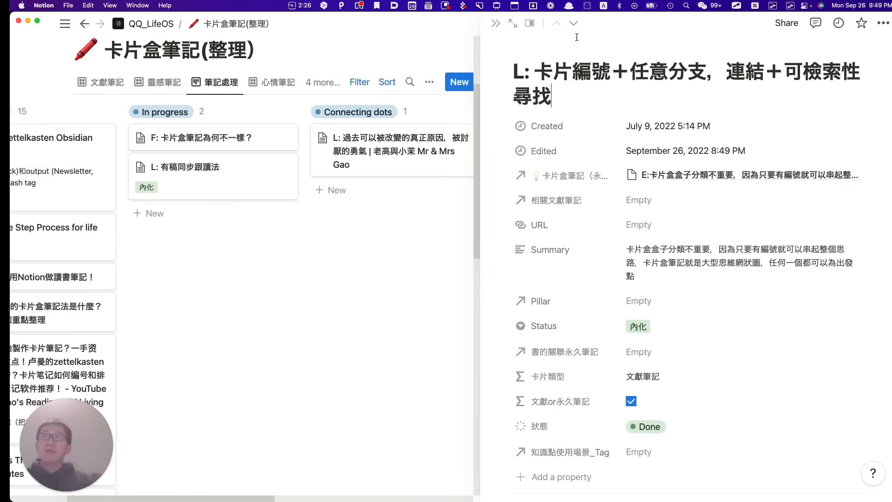
click(515, 27)
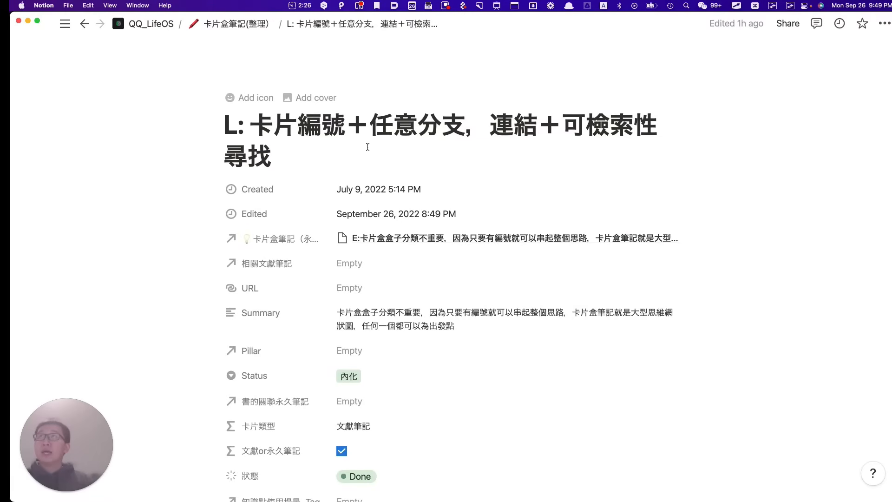
Examine the literature note's title and properties, including the options available for its Status
drag(260, 124, 464, 124)
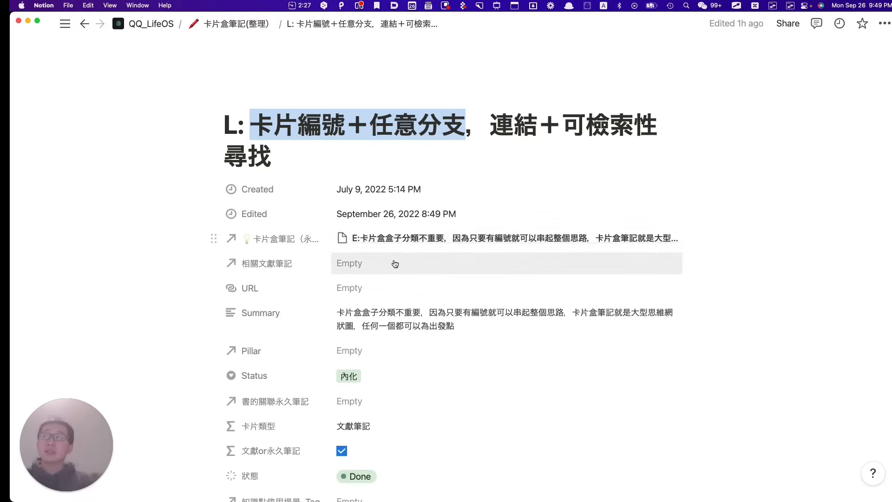
scroll(414, 267, down, 5)
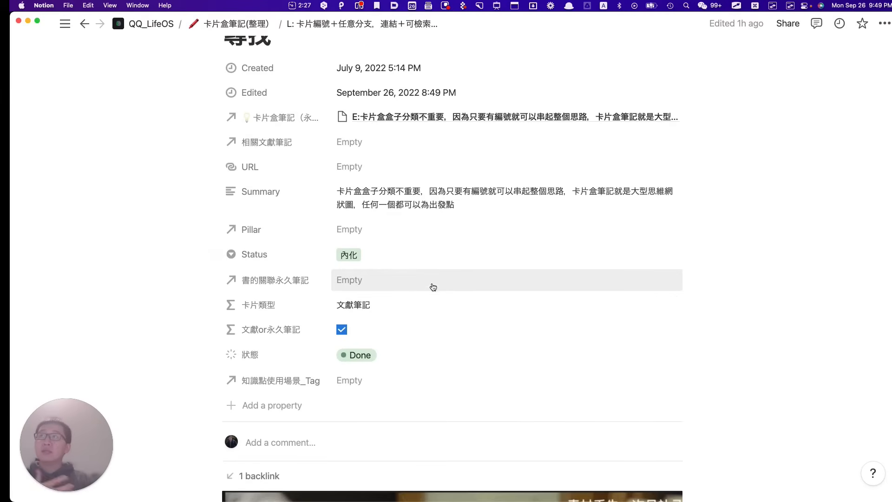
click(406, 260)
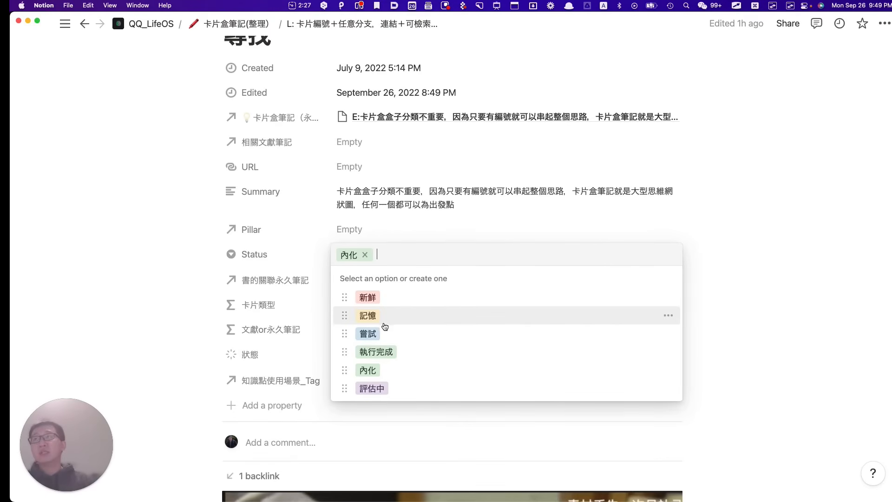
click(770, 320)
scroll(721, 313, up, 3)
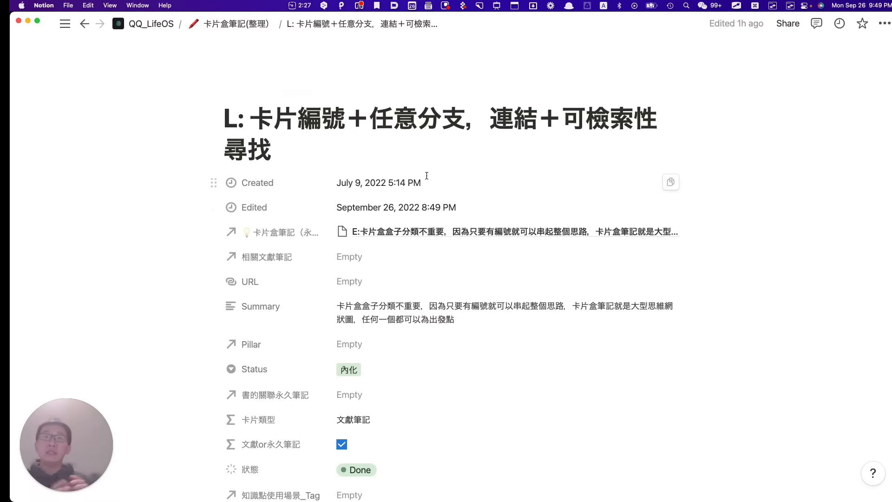
Open the linked permanent note "E:卡片盒盒子分類不重要…" as a full page and look over its related cards and properties
click(446, 232)
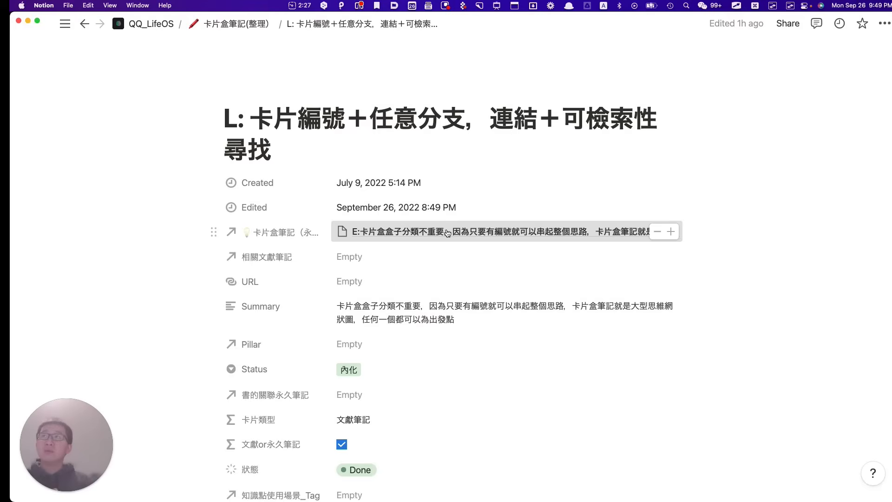
click(447, 232)
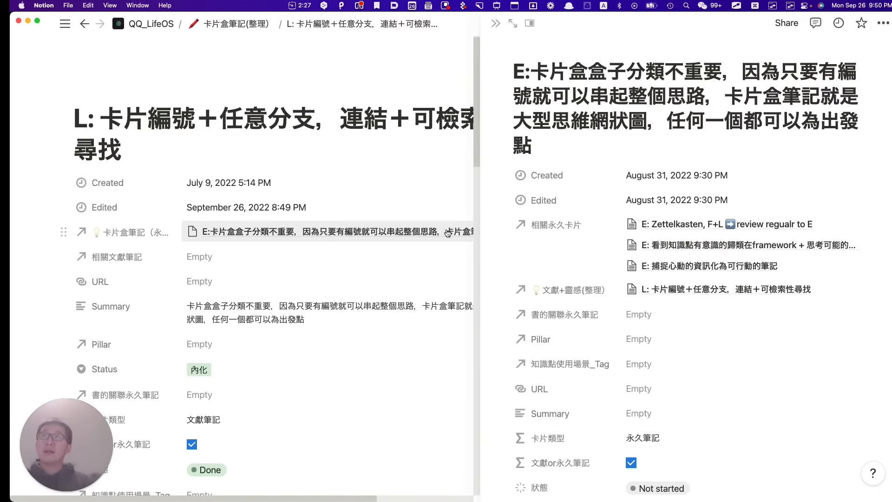
click(510, 23)
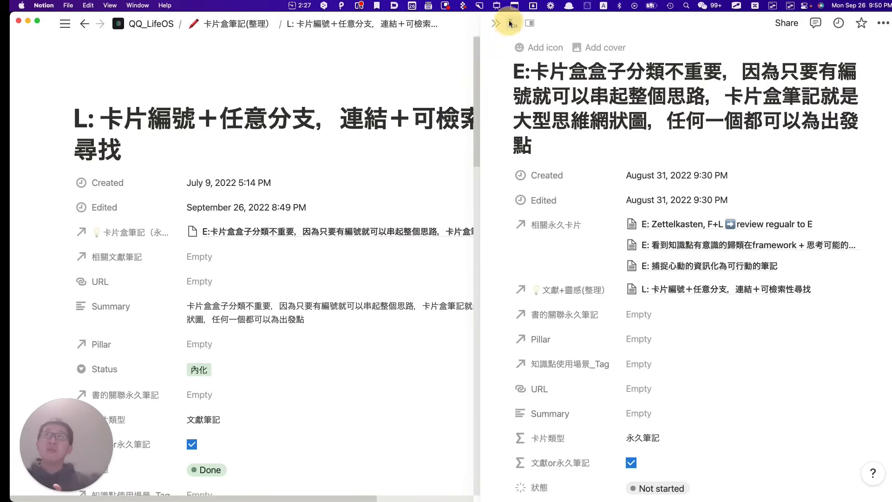
click(510, 23)
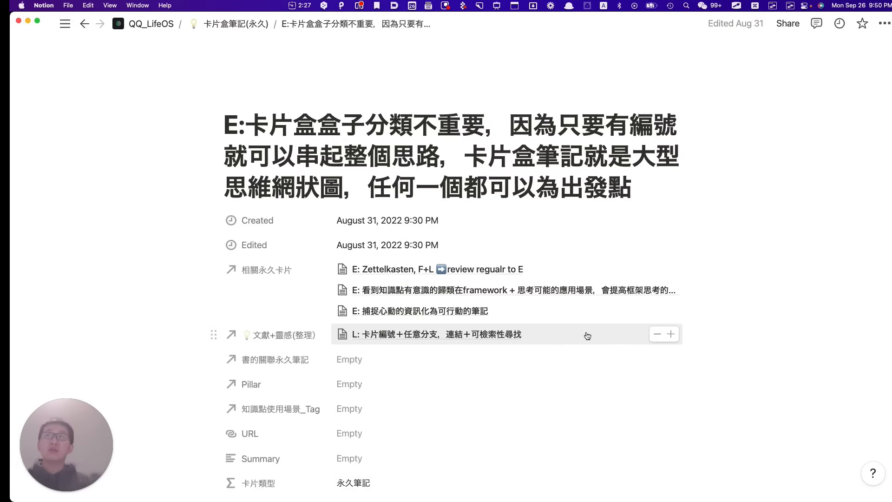
scroll(592, 363, down, 10)
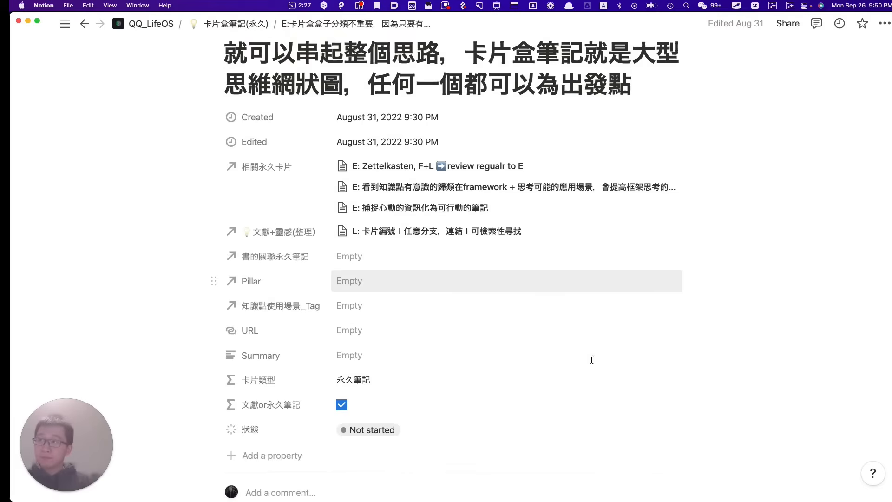
scroll(594, 364, up, 10)
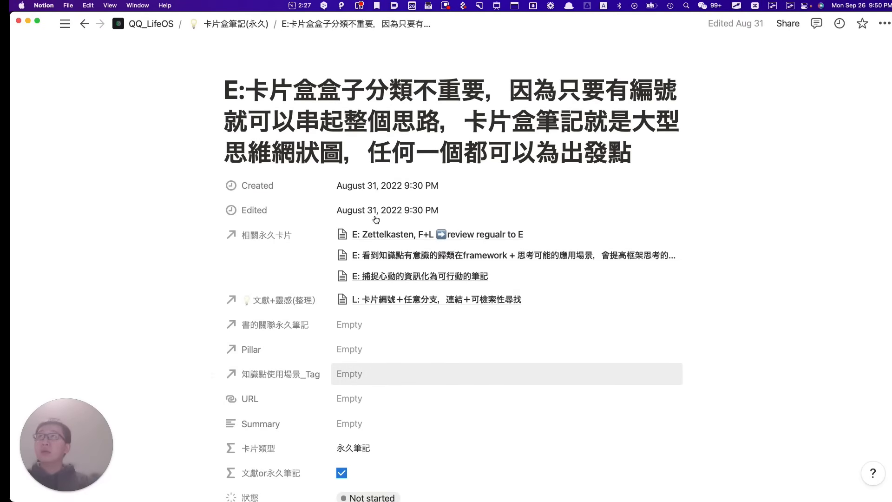
Go to the 卡片盒筆記(永久) database, collapse its In progress and Connecting dots groups, and expand In progress again
click(260, 31)
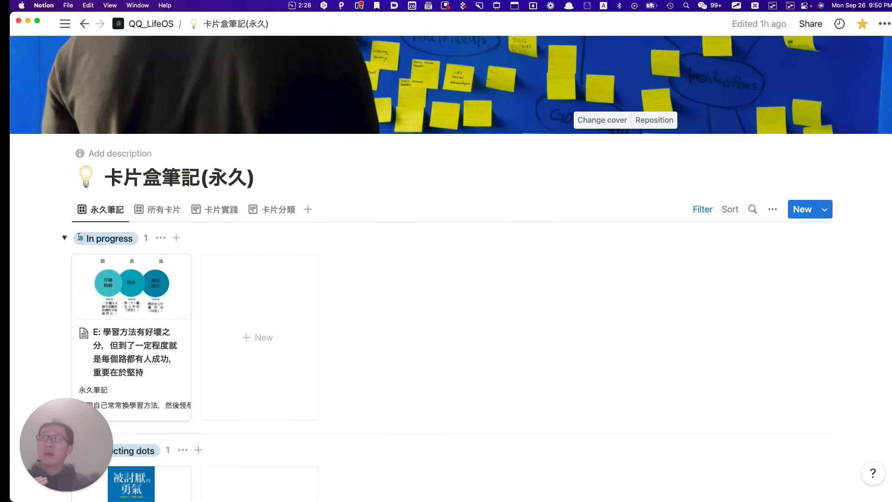
click(65, 239)
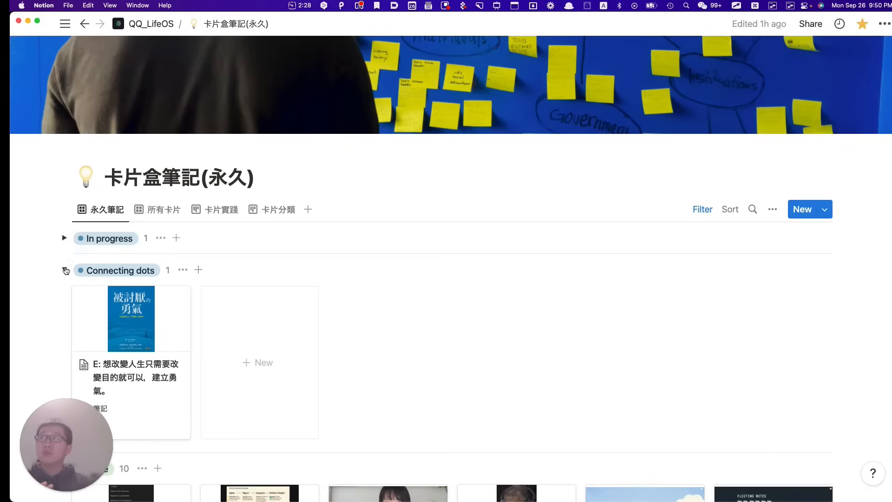
click(66, 270)
click(62, 239)
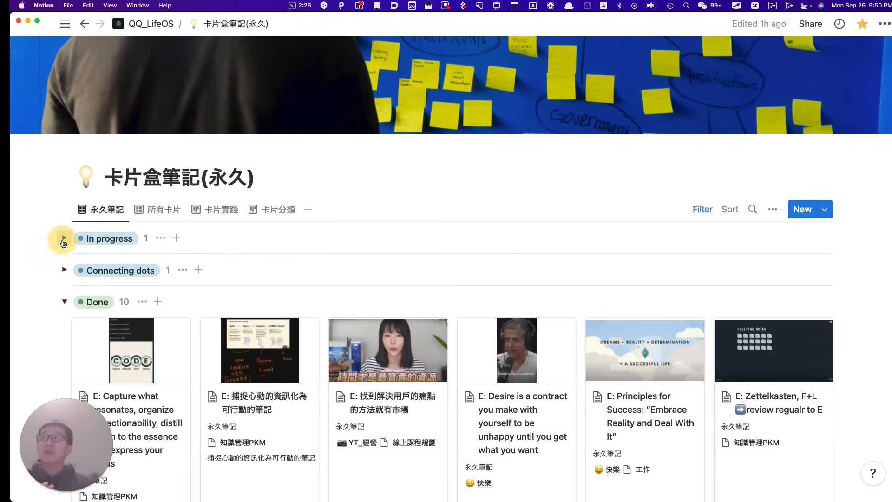
click(64, 238)
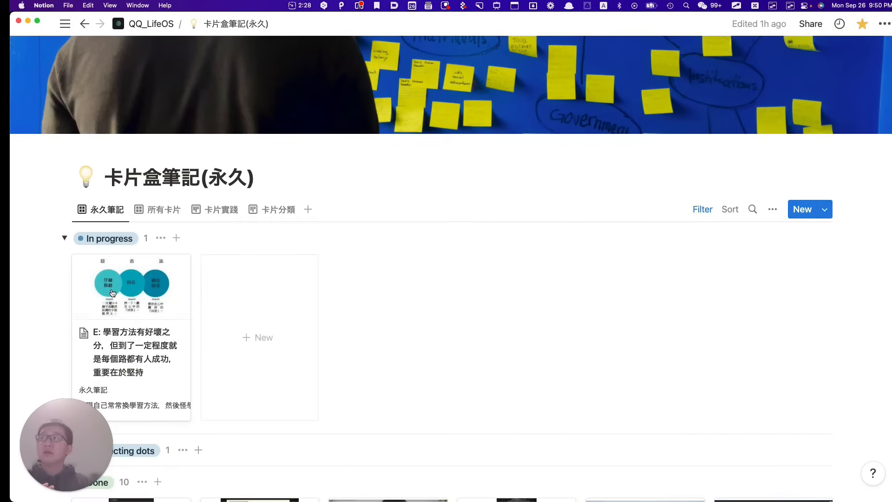
Expand the Connecting dots group and review the permanent notes from In progress down to Done
scroll(111, 292, down, 1)
scroll(111, 292, down, 1)
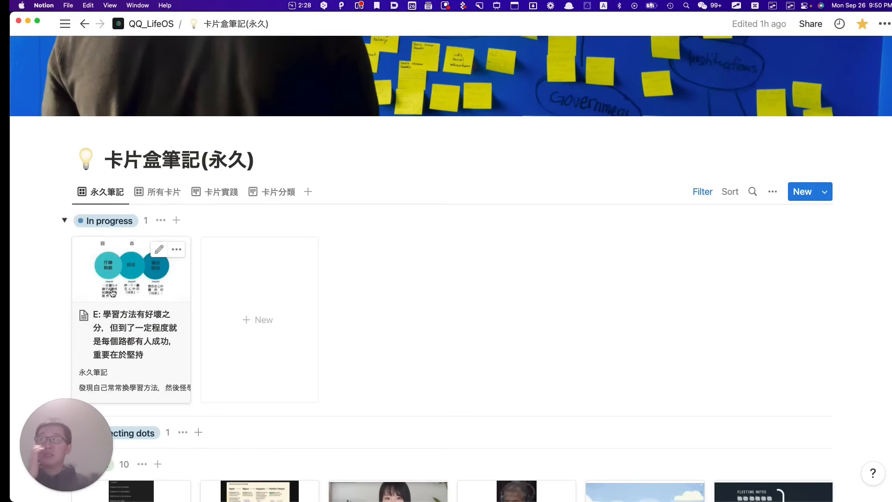
scroll(111, 292, down, 5)
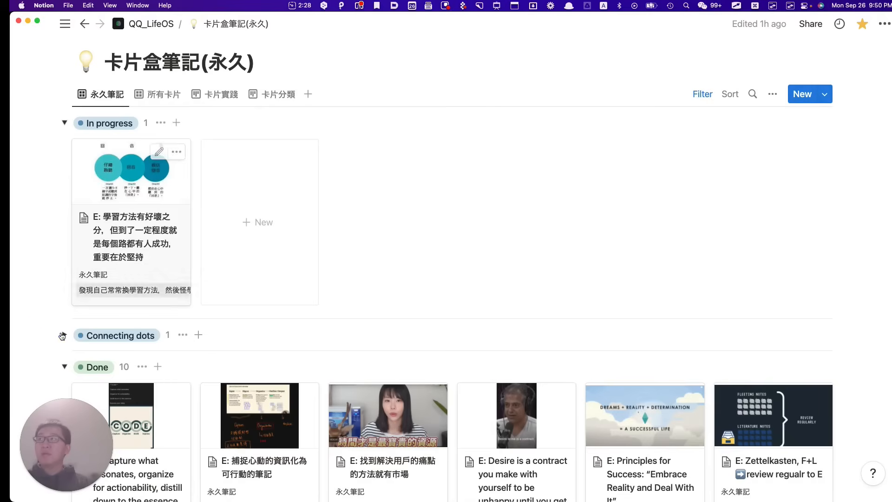
click(64, 335)
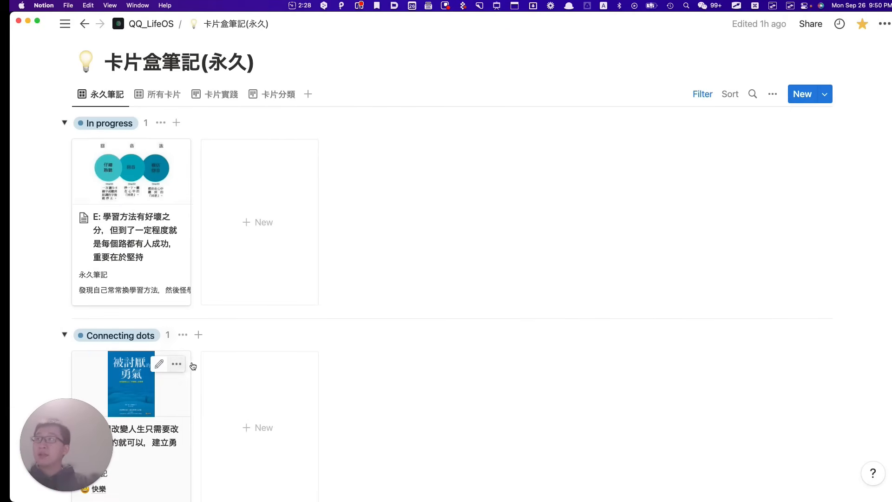
scroll(205, 381, down, 3)
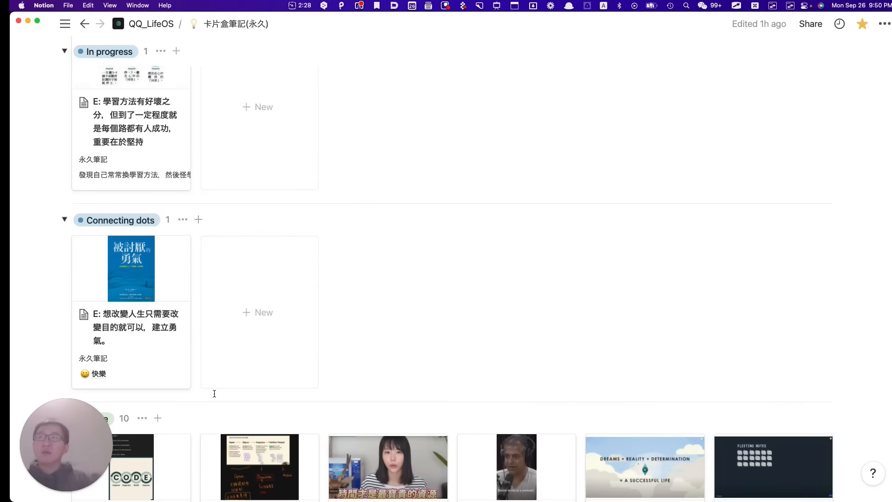
scroll(268, 374, down, 3)
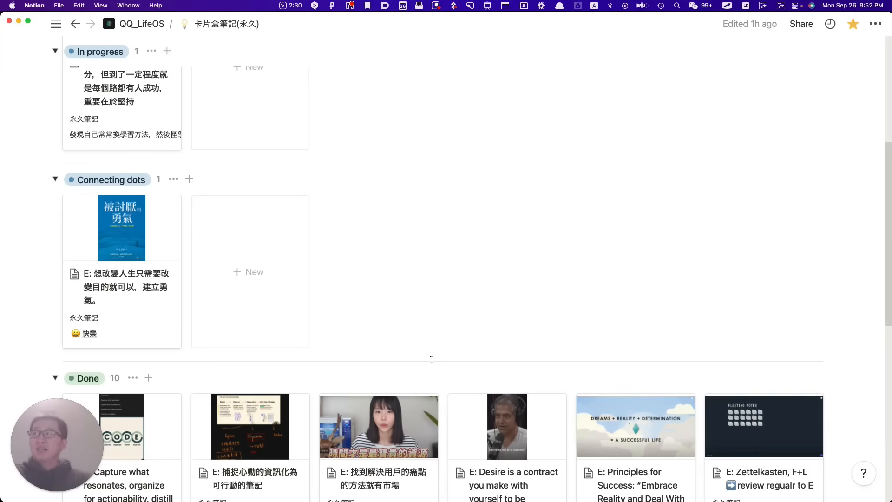
Open the Done card "E: Desire is a contract you make with yourself to be unhappy until you get what you want" as a full page
scroll(434, 361, down, 2)
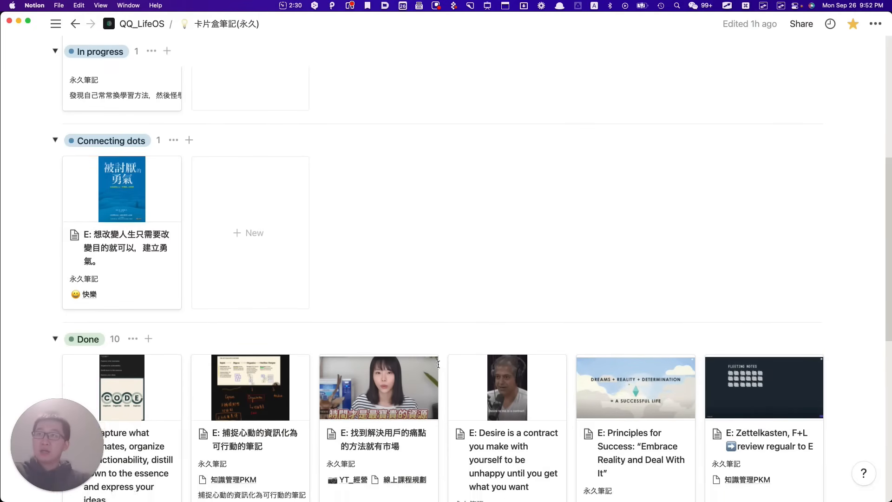
scroll(438, 364, down, 3)
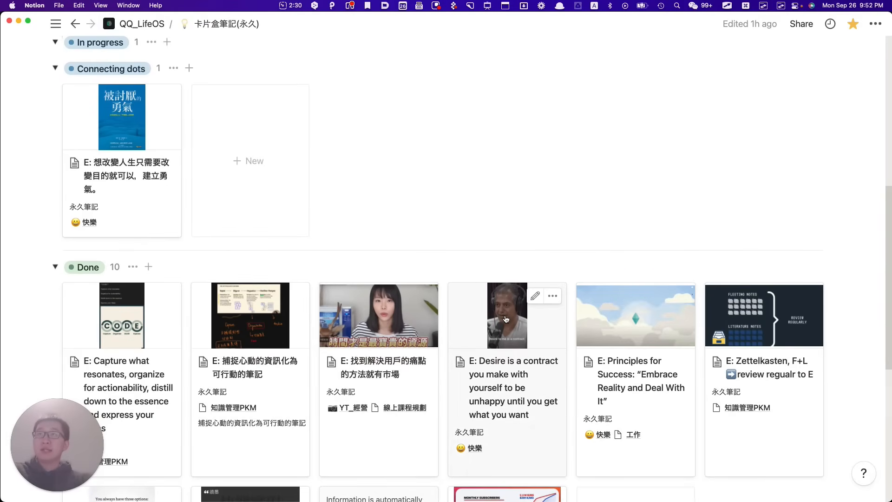
click(506, 319)
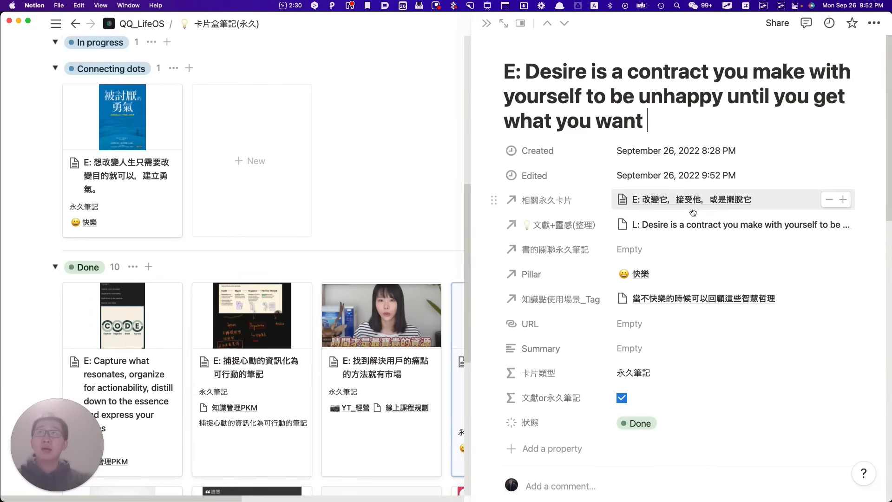
click(506, 27)
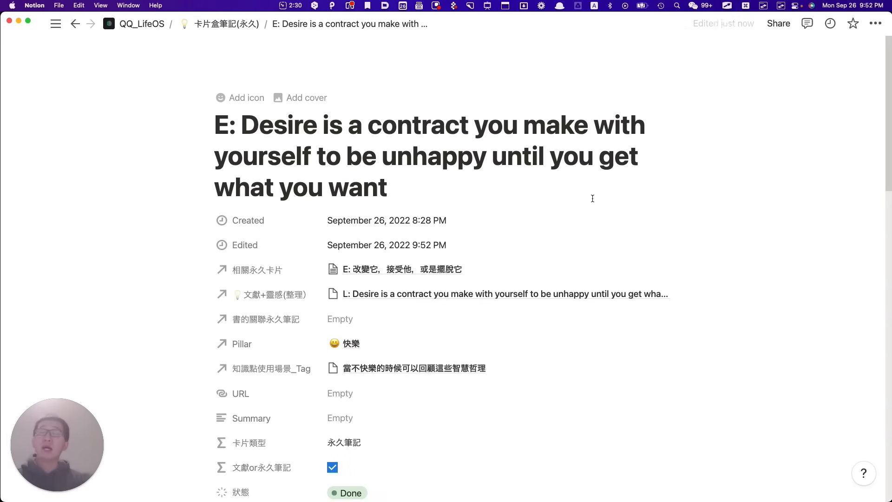
Link the permanent note "E: 想改變人生只需要改變目的就可以，建立勇氣。" in the 相關永久卡片 relation
click(662, 273)
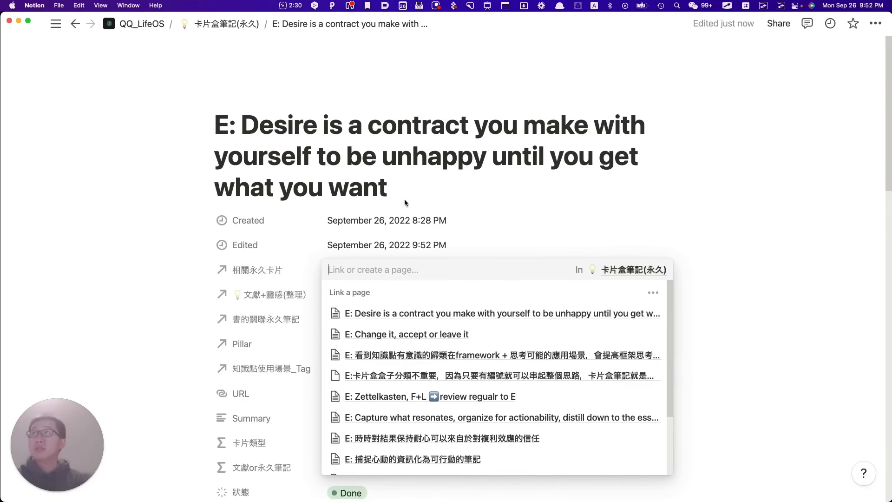
scroll(396, 346, down, 2)
scroll(398, 367, down, 2)
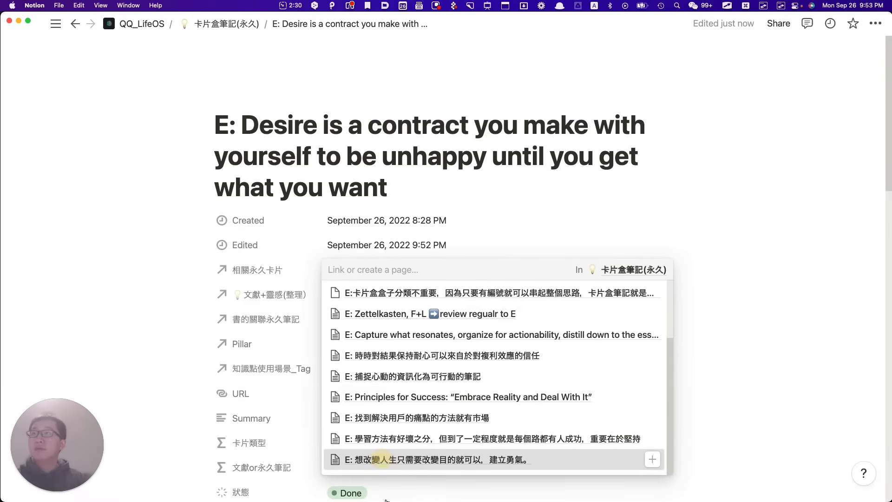
click(383, 459)
click(759, 300)
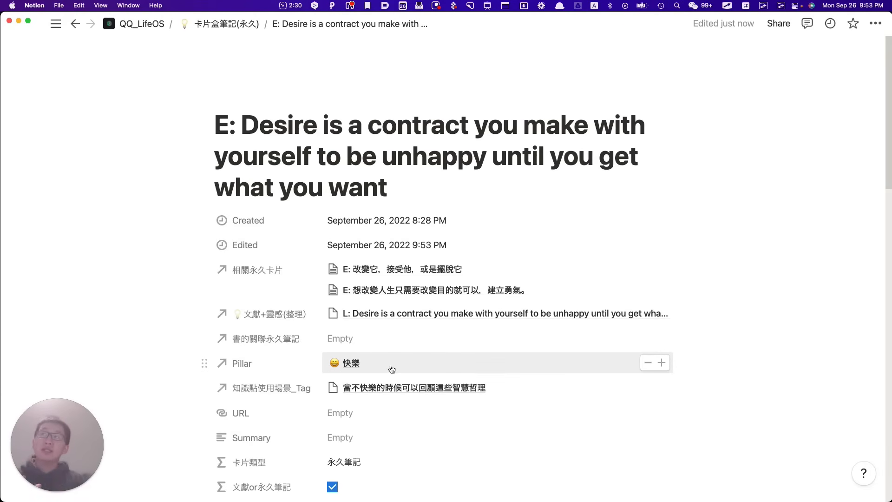
View the 快樂 page linked as the note's Pillar and browse the other pages offered for that relation
click(436, 367)
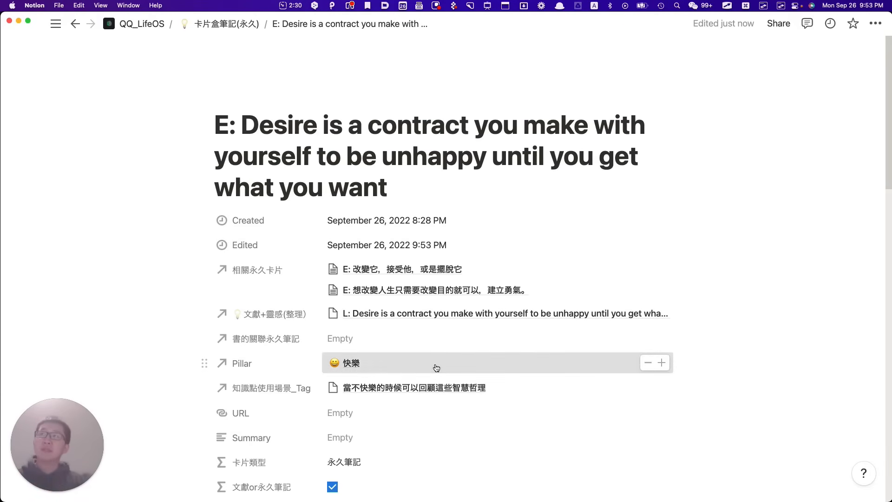
click(517, 364)
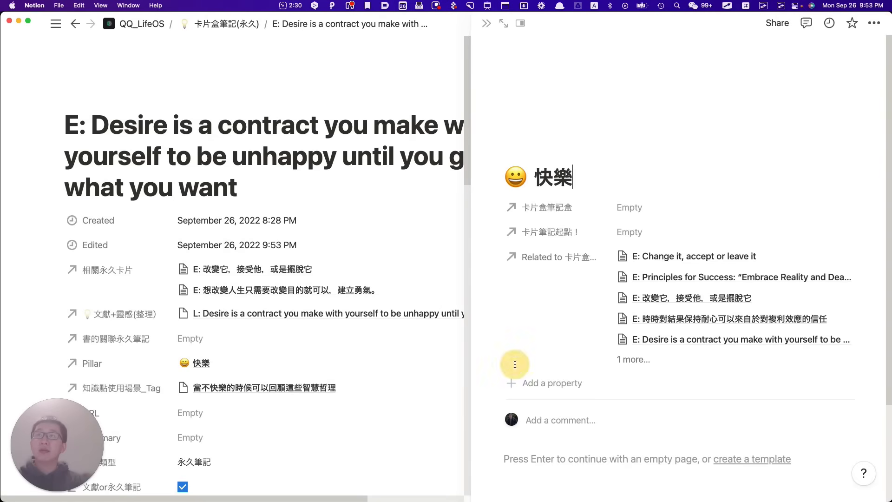
click(483, 30)
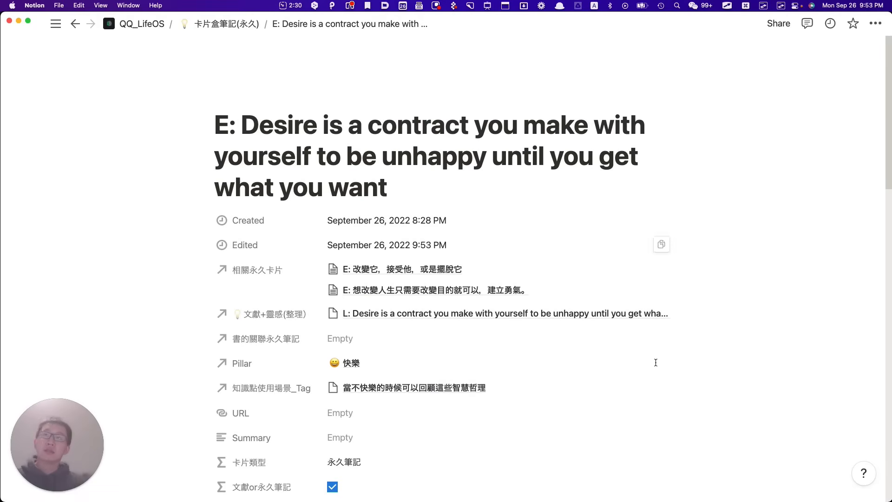
click(665, 364)
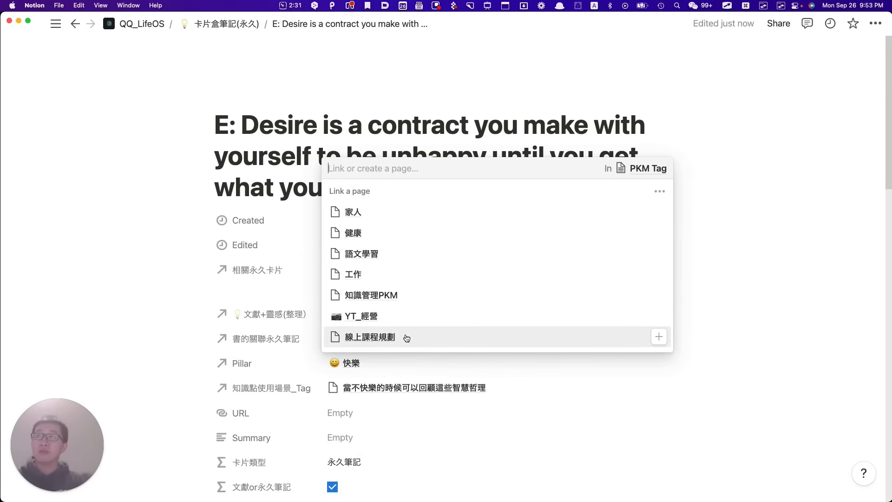
click(629, 399)
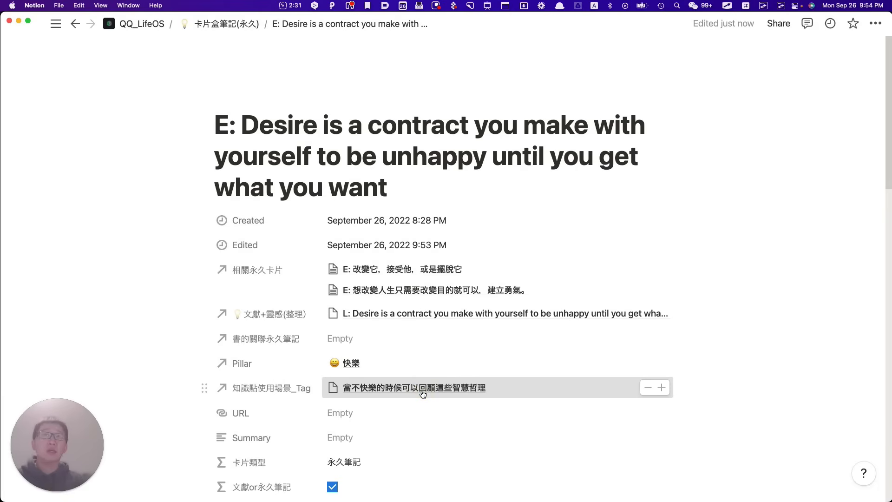
Examine the note's 知識點使用場景_Tag, related cards, Summary and remaining properties
click(423, 394)
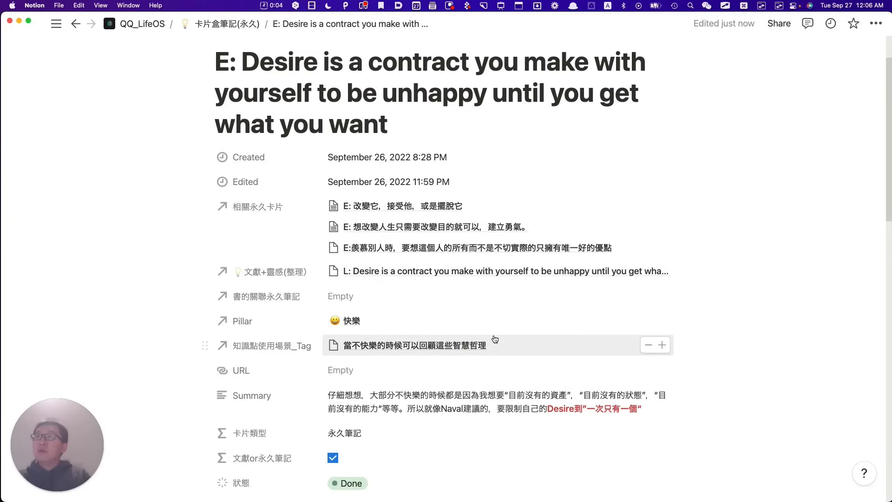
scroll(495, 339, down, 3)
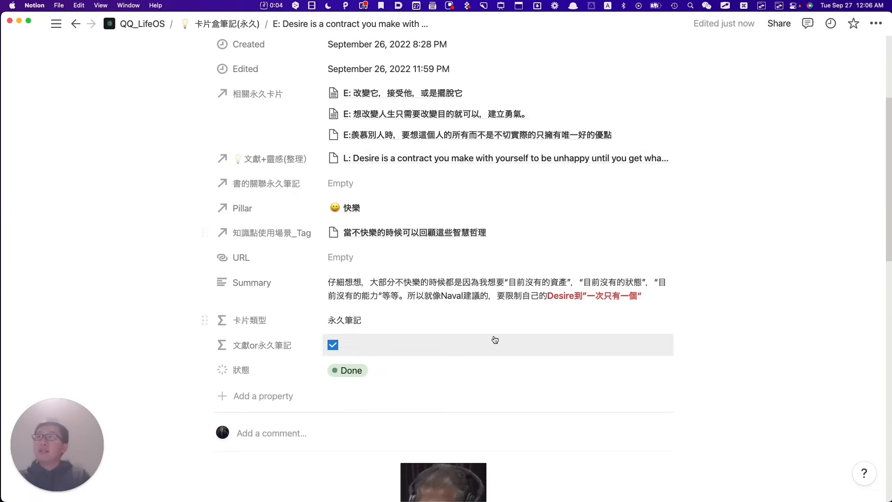
scroll(487, 339, up, 2)
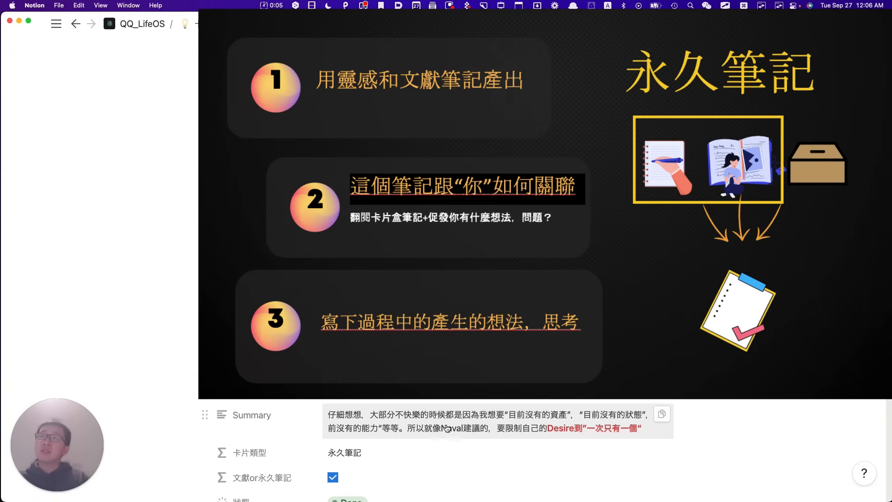
scroll(446, 428, down, 10)
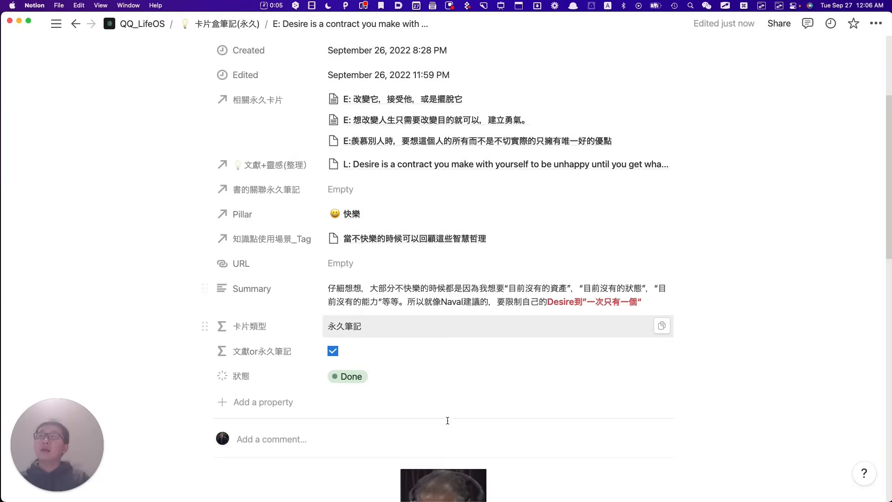
Read the note's body text and linked permanent card below the embedded video, and review its title and relation properties again
scroll(452, 424, down, 20)
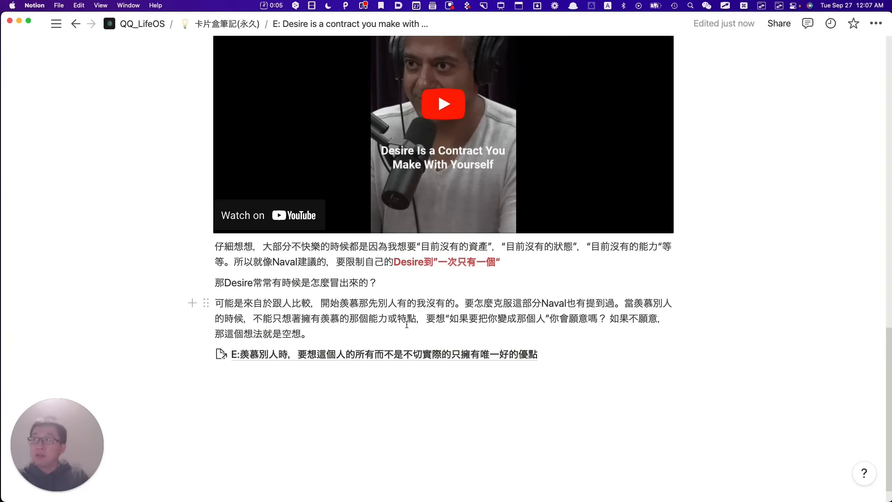
click(315, 375)
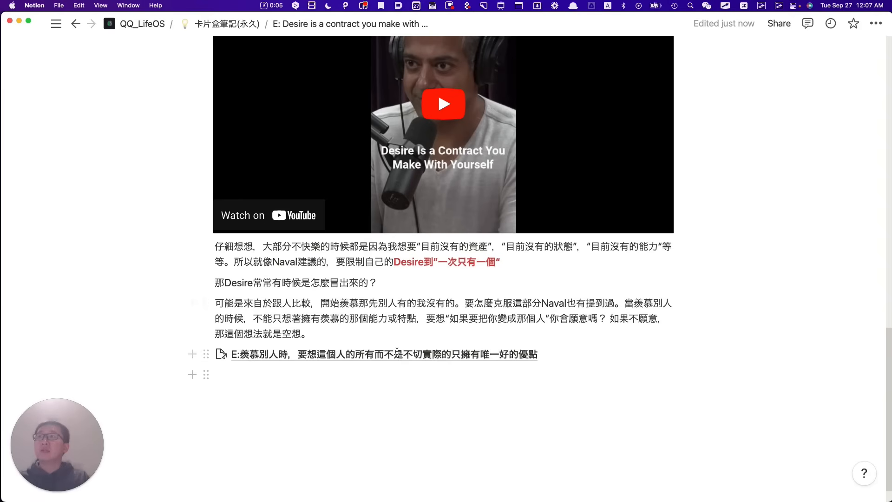
scroll(621, 366, up, 5)
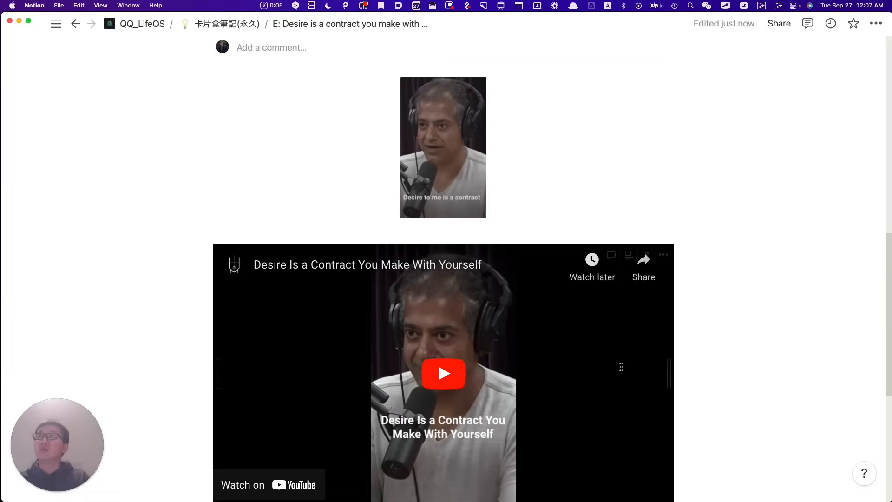
scroll(621, 366, up, 10)
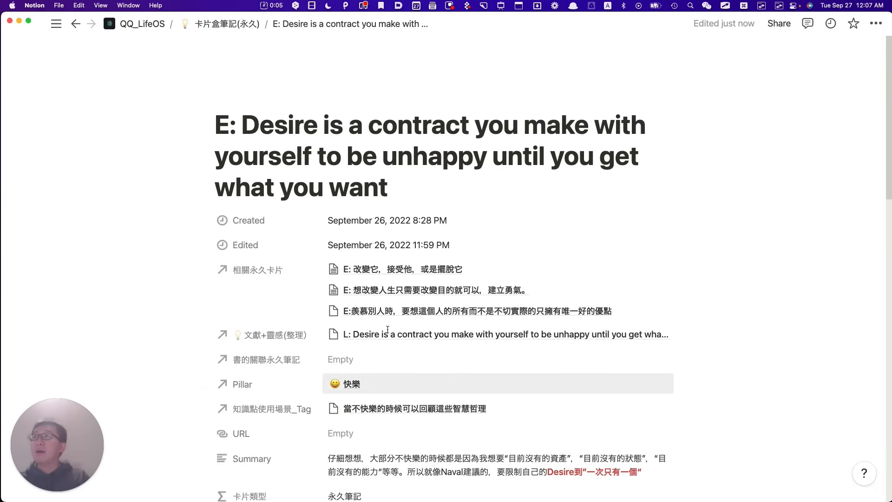
scroll(477, 316, down, 3)
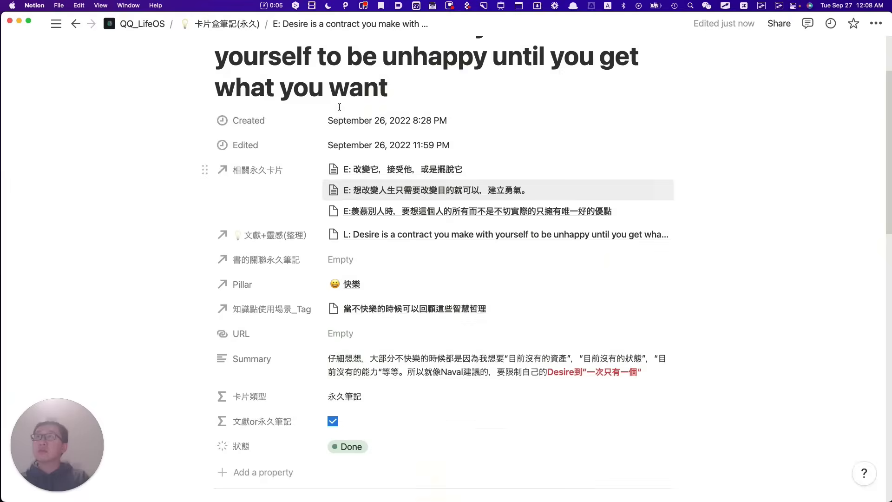
scroll(506, 198, down, 2)
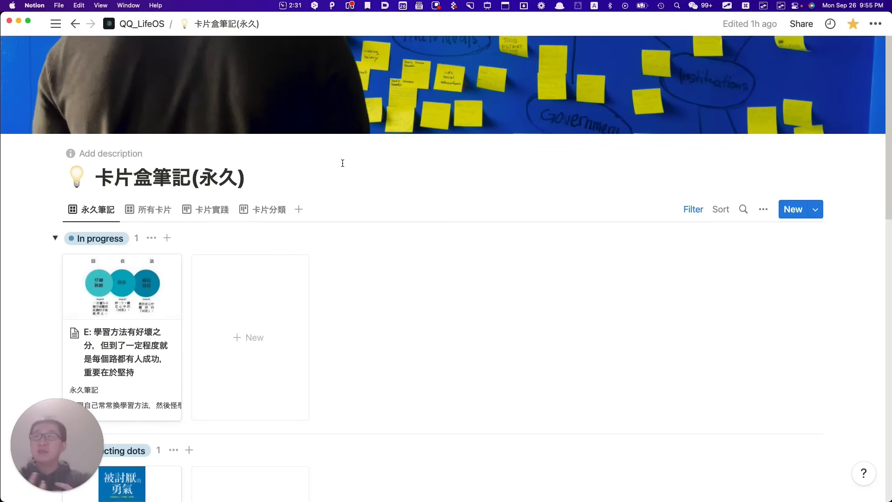
Browse the 永久筆記 gallery of 卡片盒筆記(永久) from In progress through Connecting dots to the Done cards
scroll(332, 232, down, 10)
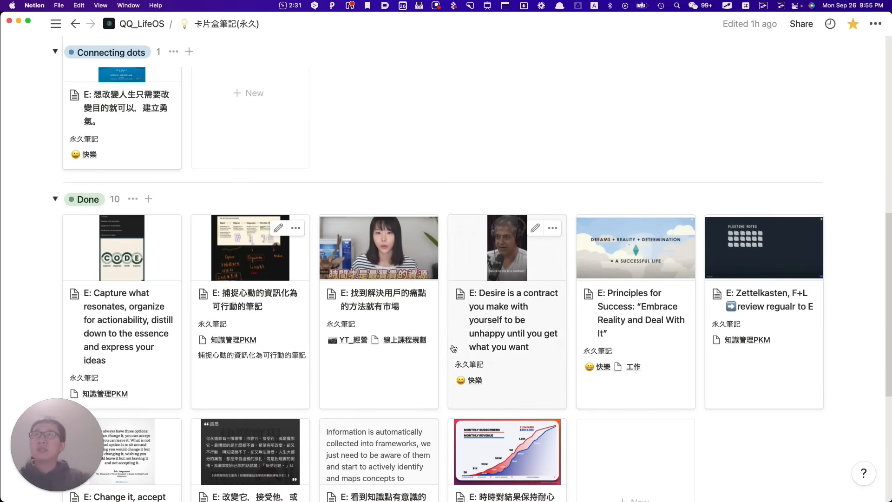
scroll(478, 319, down, 1)
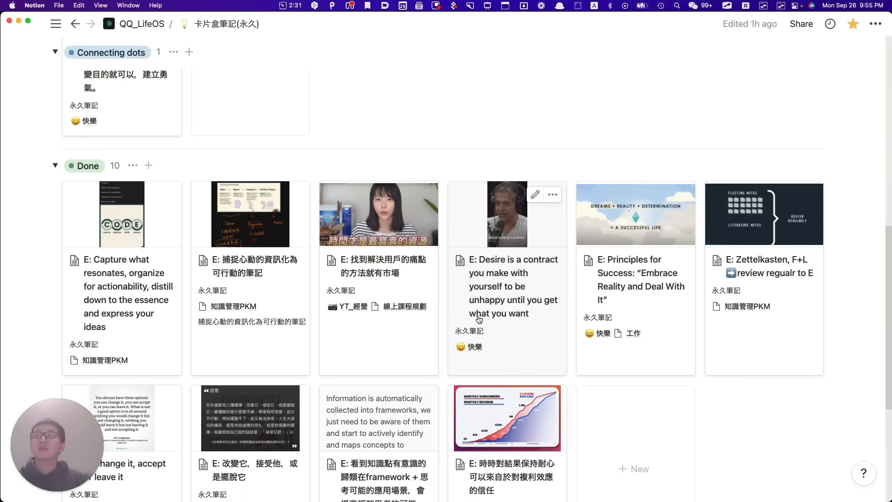